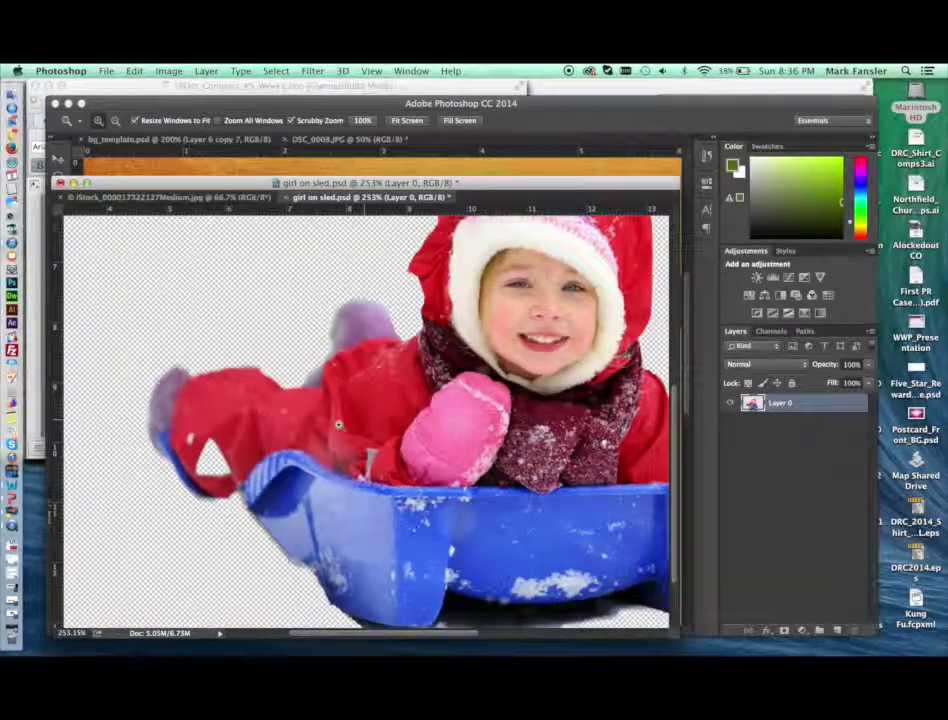
Sample the red of the snow pants beside the triangular hole as the foreground color
left_click_drag(200, 468, 218, 474)
left_click_drag(147, 455, 219, 447)
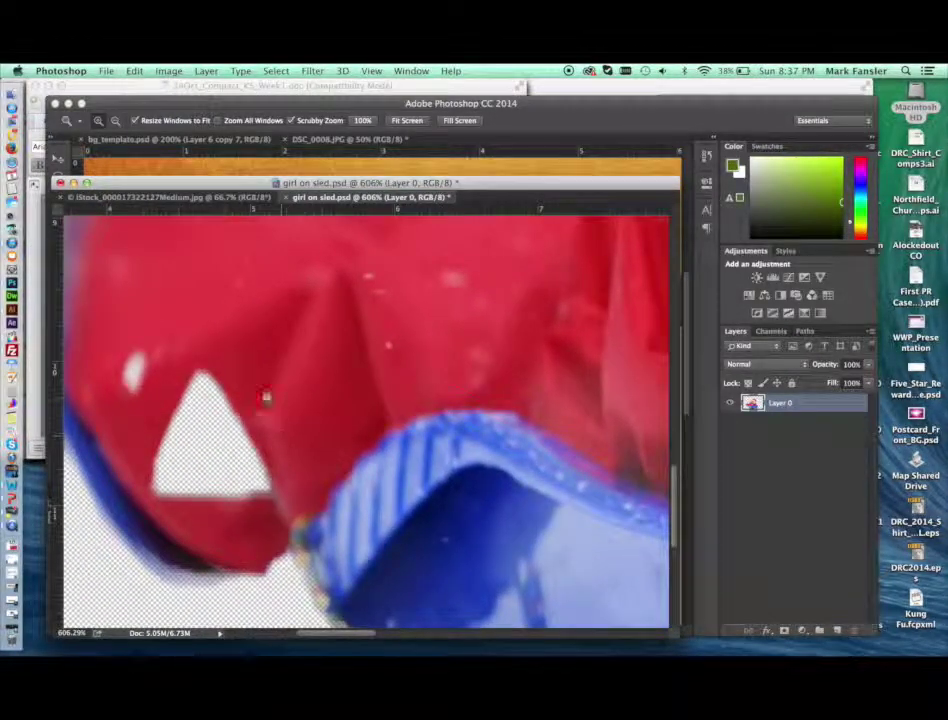
scroll(255, 468, "down", 3)
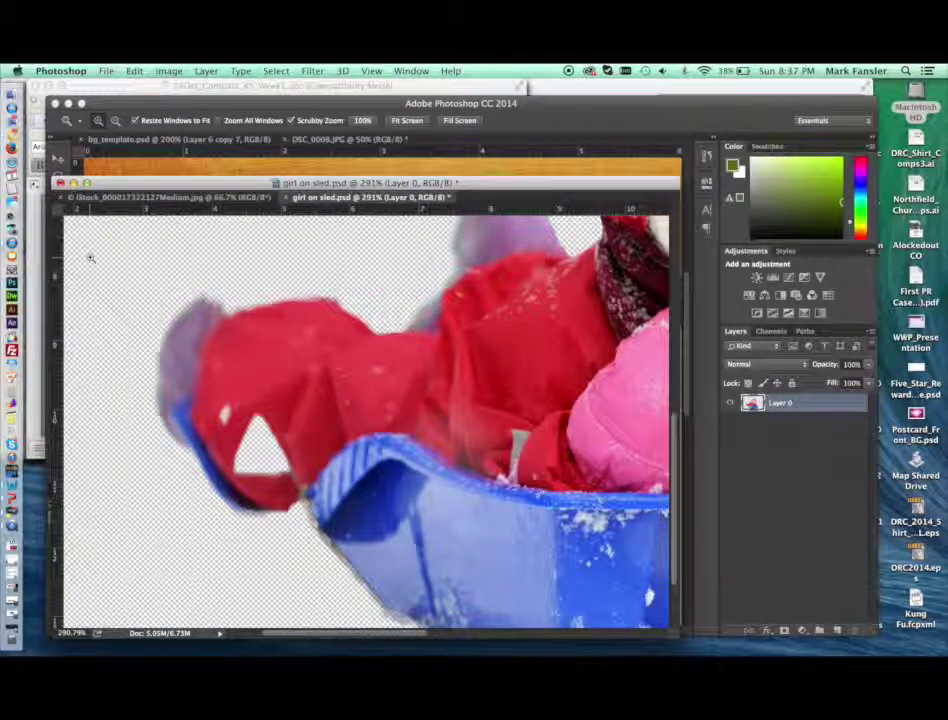
left_click_drag(117, 186, 169, 173)
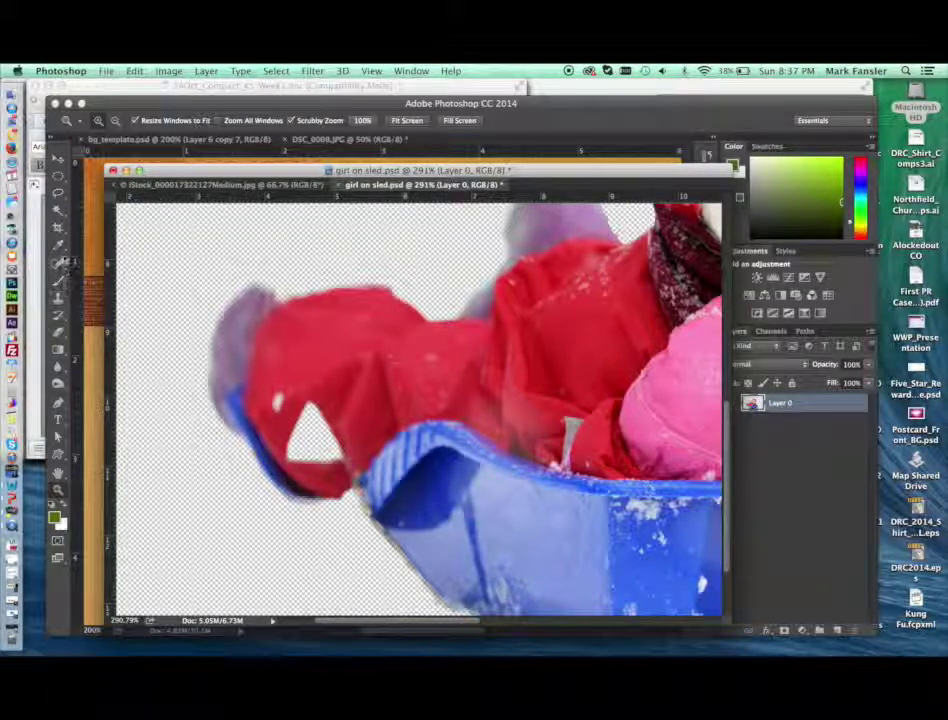
left_click(60, 245)
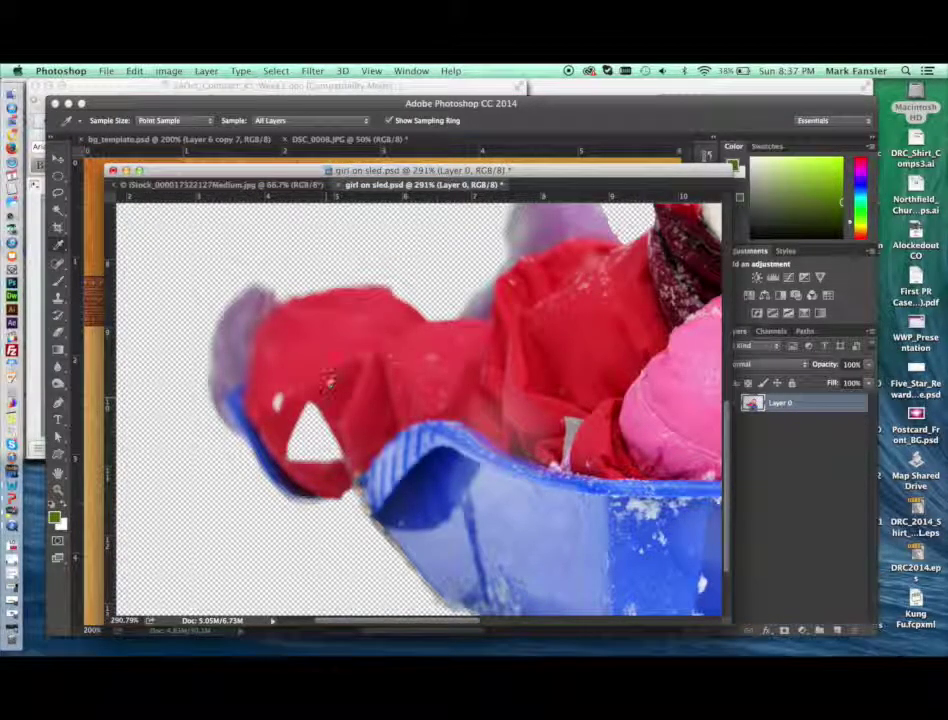
left_click_drag(342, 387, 342, 430)
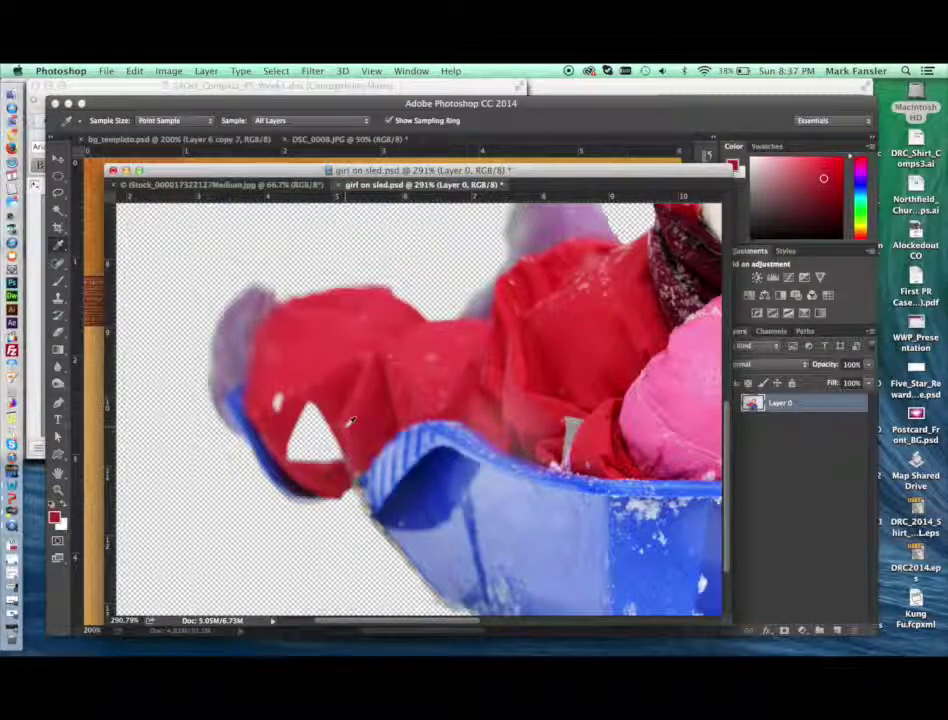
Outline the triangular hole in the pants with the Polygonal Lasso and fill it with the sampled red
left_click(60, 178)
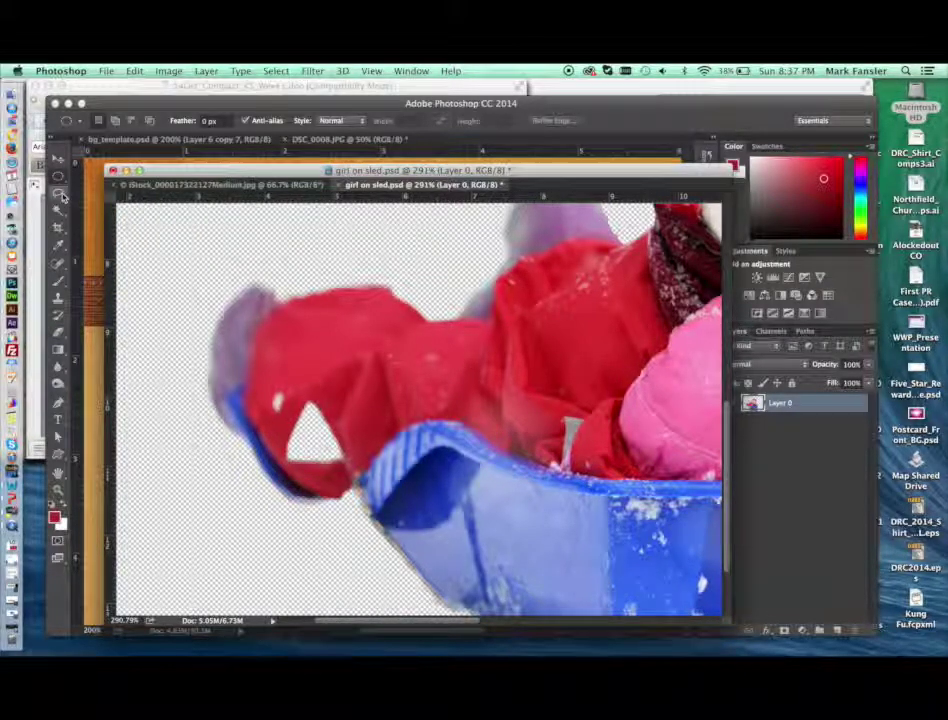
left_click(60, 195)
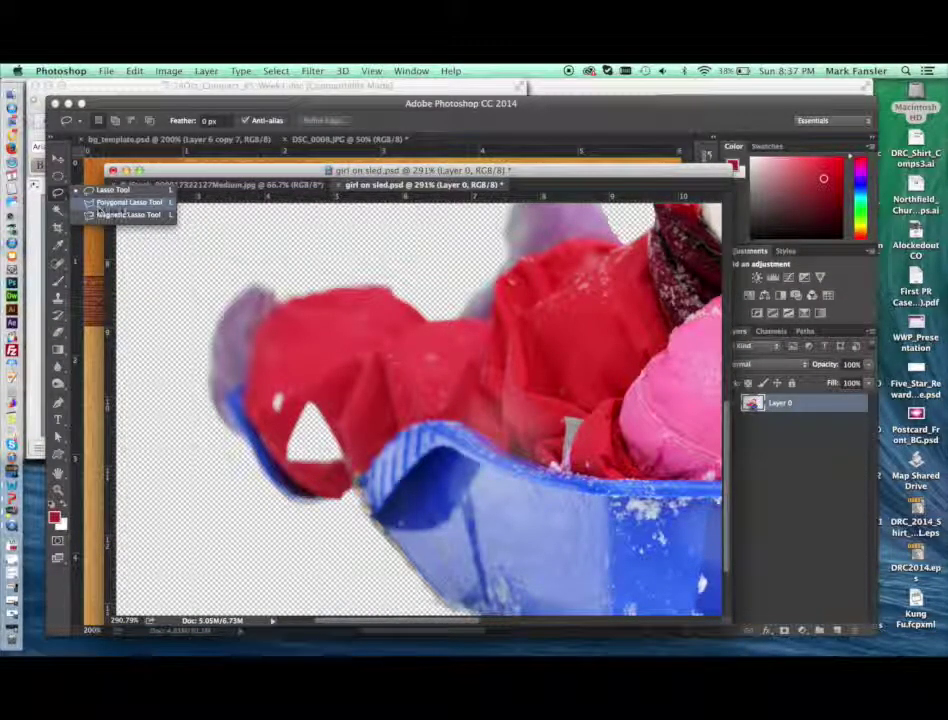
left_click(116, 204)
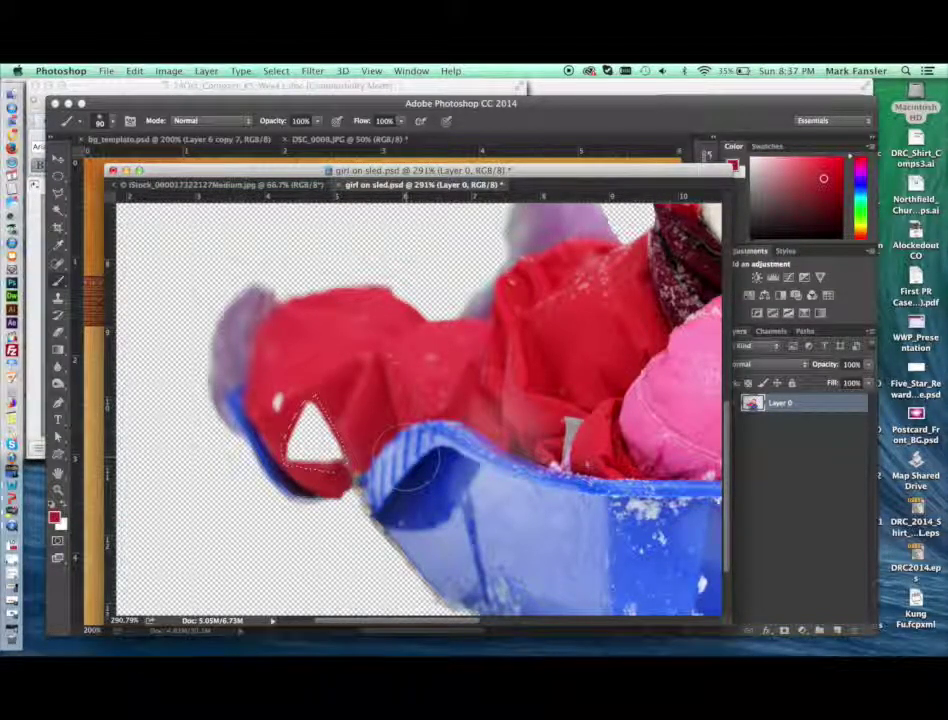
key("super+z")
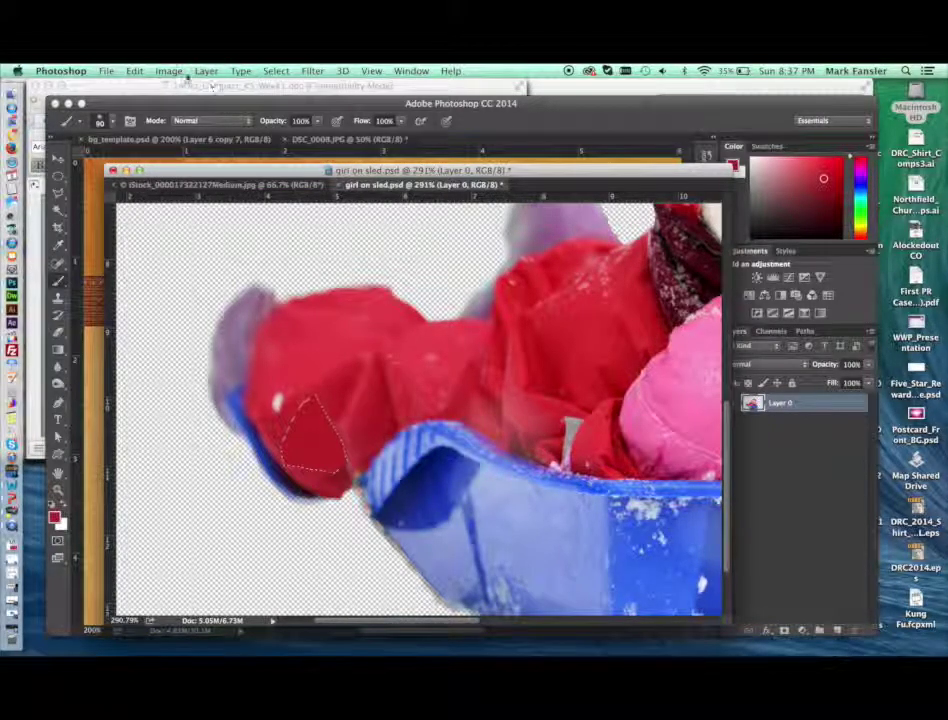
Feather the selection around the red patch by 2 pixels
left_click(277, 71)
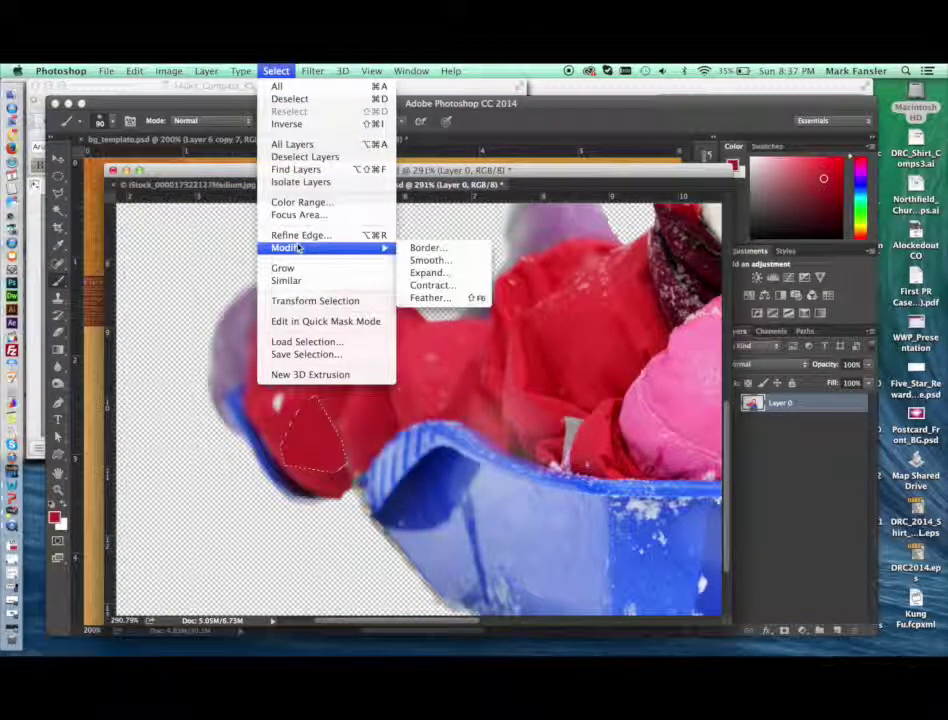
mouse_move(339, 249)
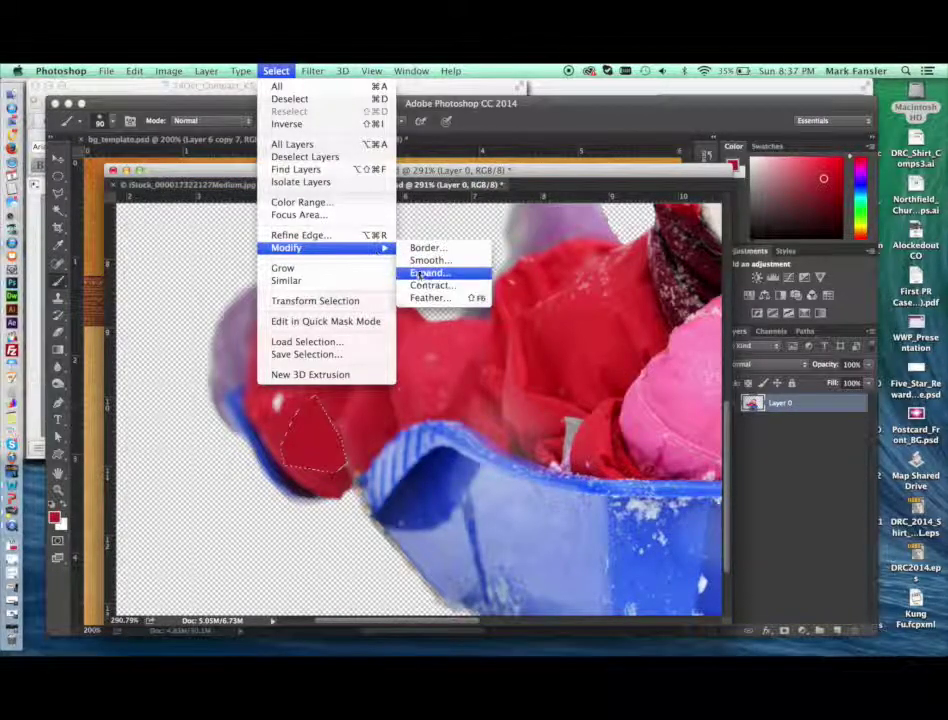
left_click(441, 299)
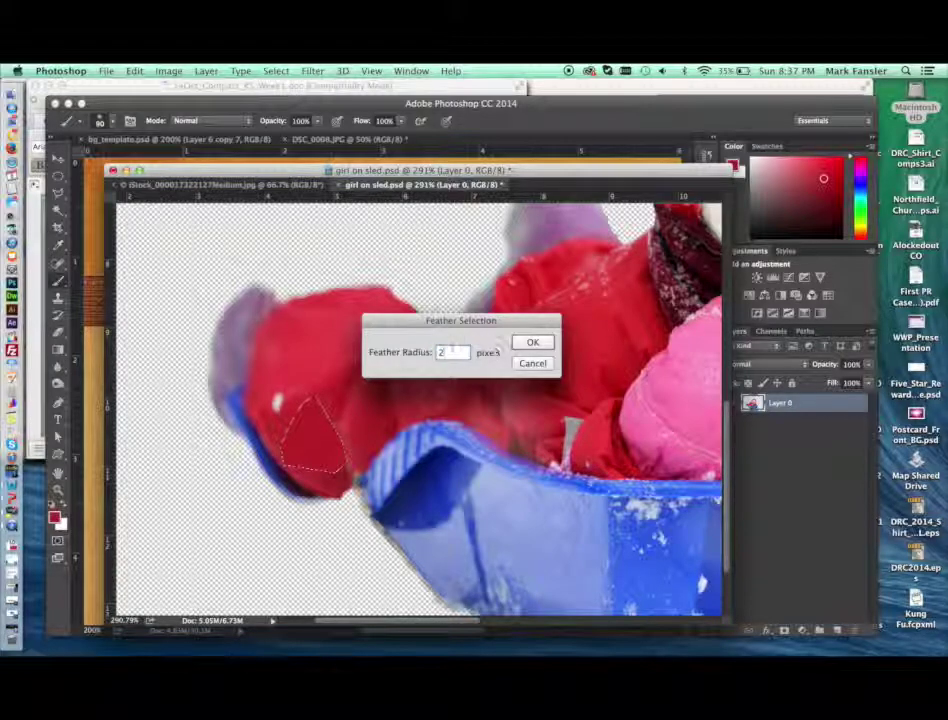
type("2")
left_click(532, 342)
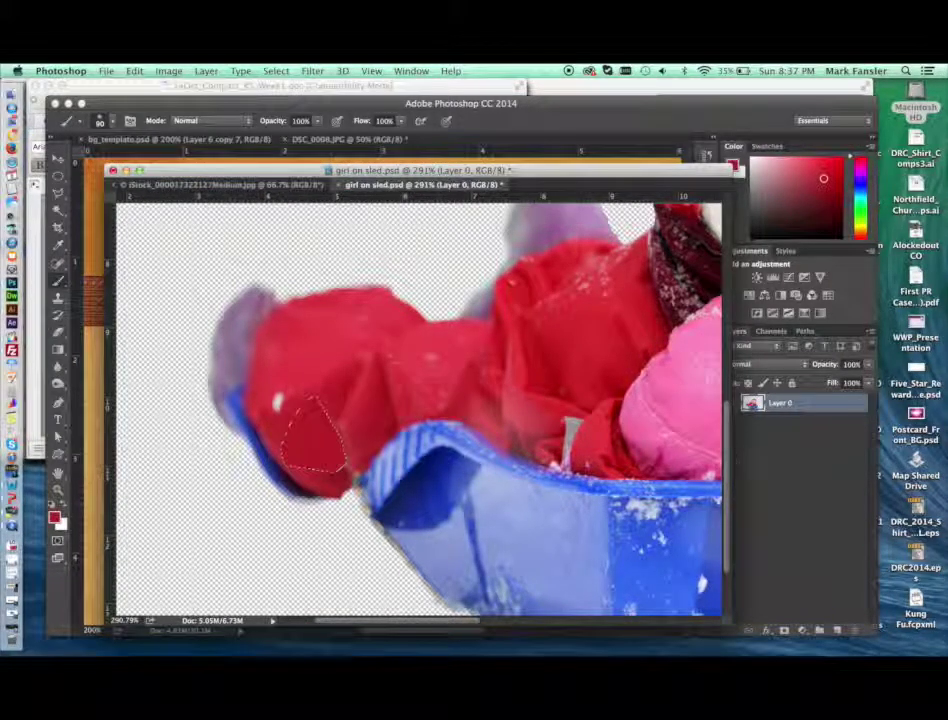
Invert the feathered selection, run the Eraser along the red patch's edge, and deselect
left_click(286, 73)
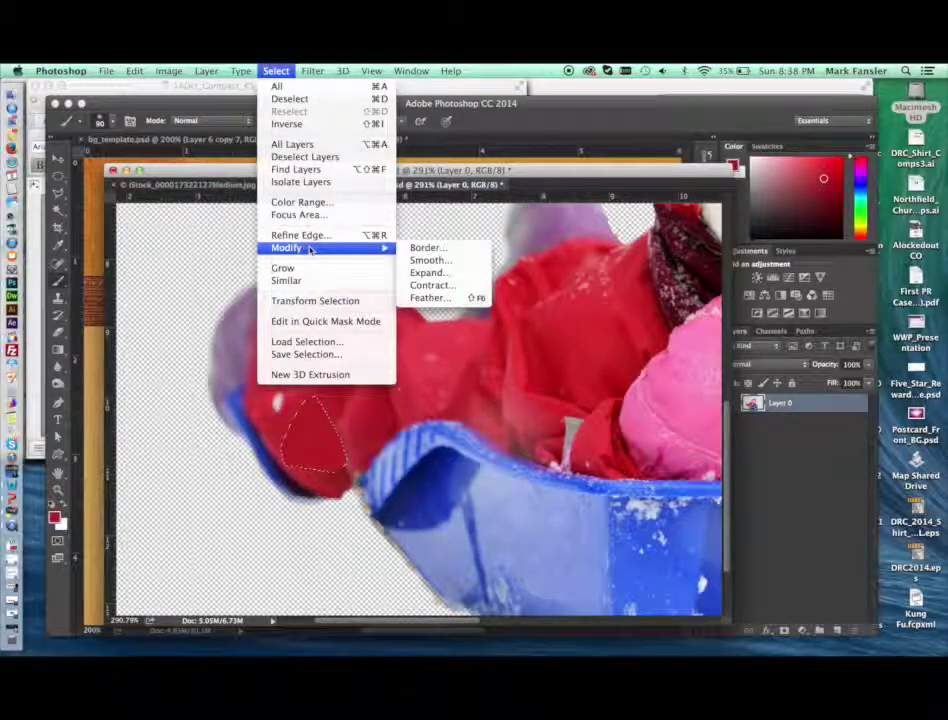
left_click(341, 125)
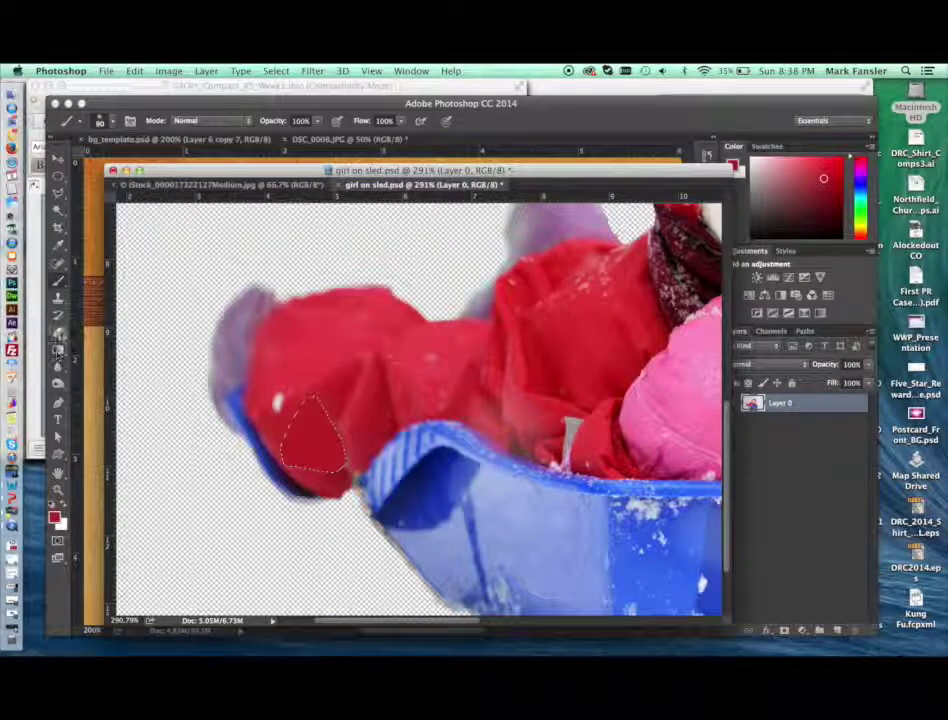
left_click_drag(311, 400, 335, 430)
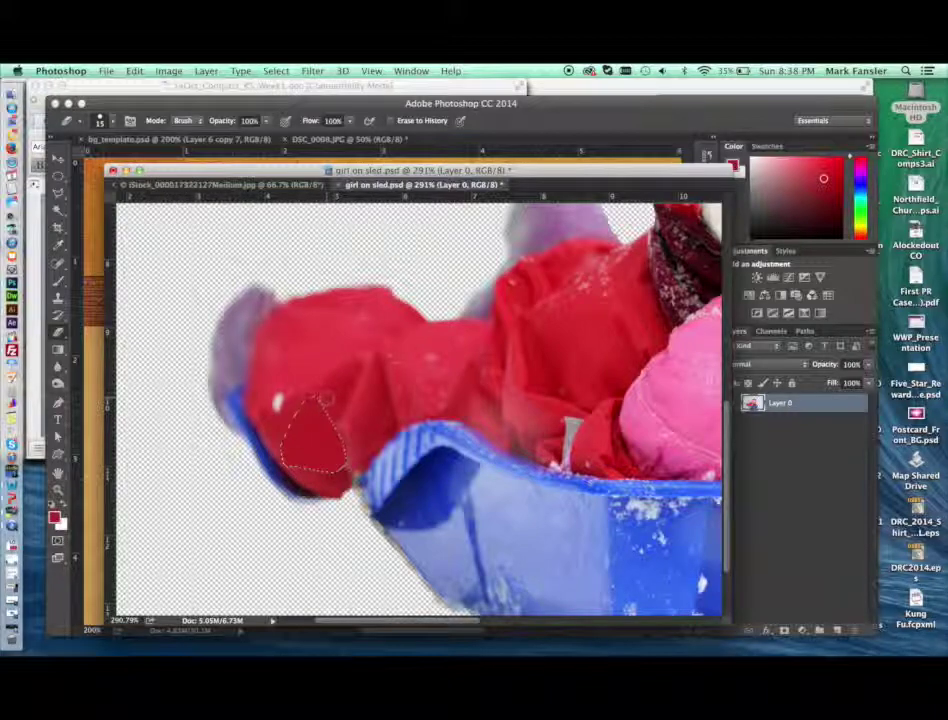
key("shift+super+i")
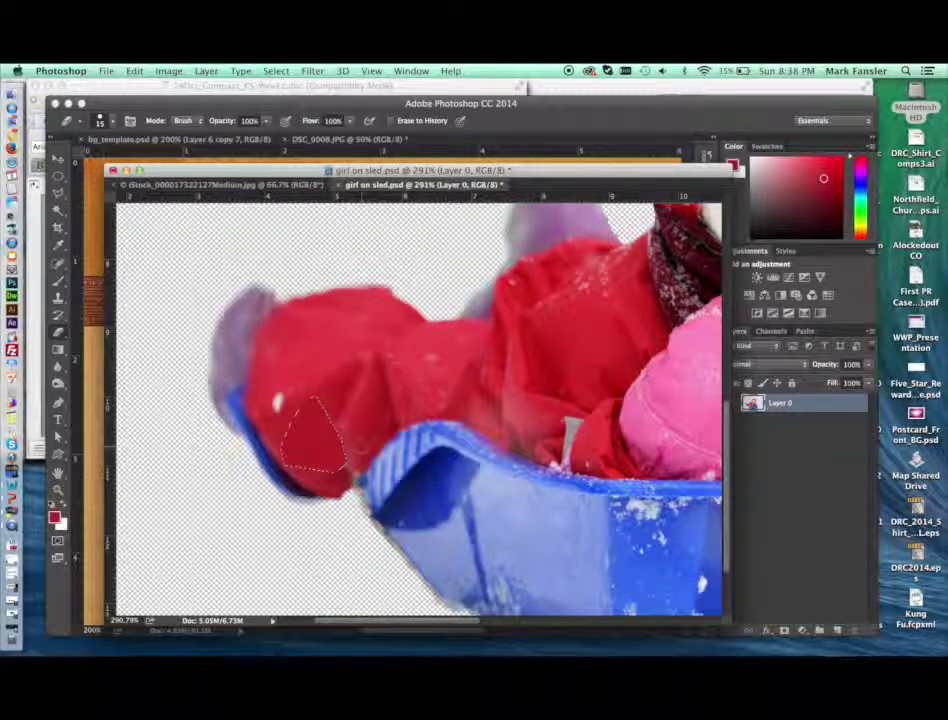
key("super+d")
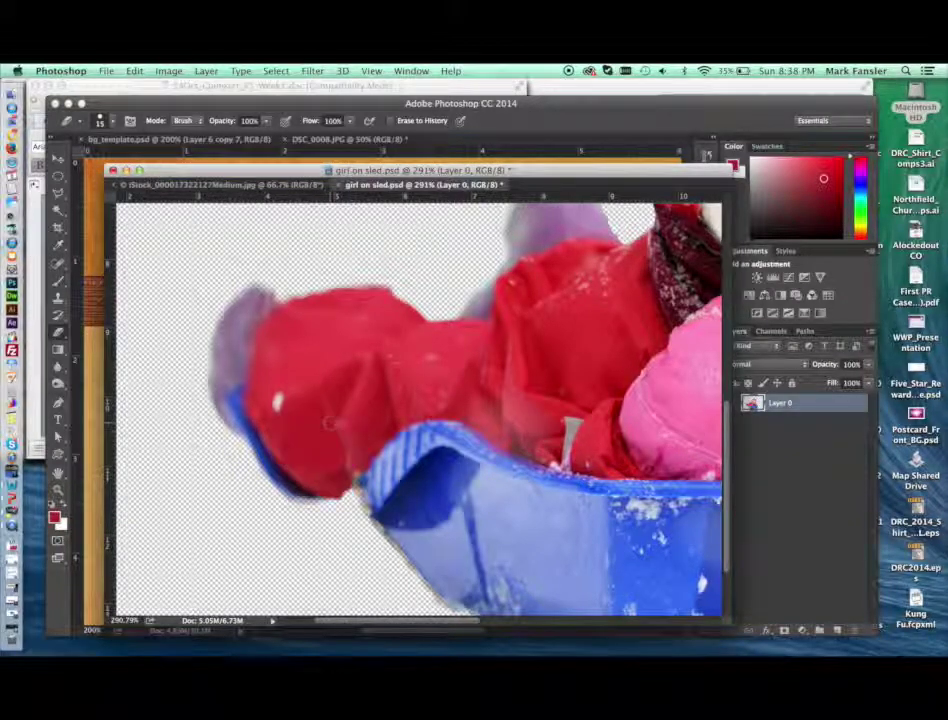
Sample a red from the pants near the filled patch as the foreground color
key("z")
mouse_move(322, 417)
left_mouse_down()
mouse_move(383, 440)
mouse_move(377, 446)
mouse_move(408, 427)
mouse_move(359, 340)
left_mouse_up()
key("i")
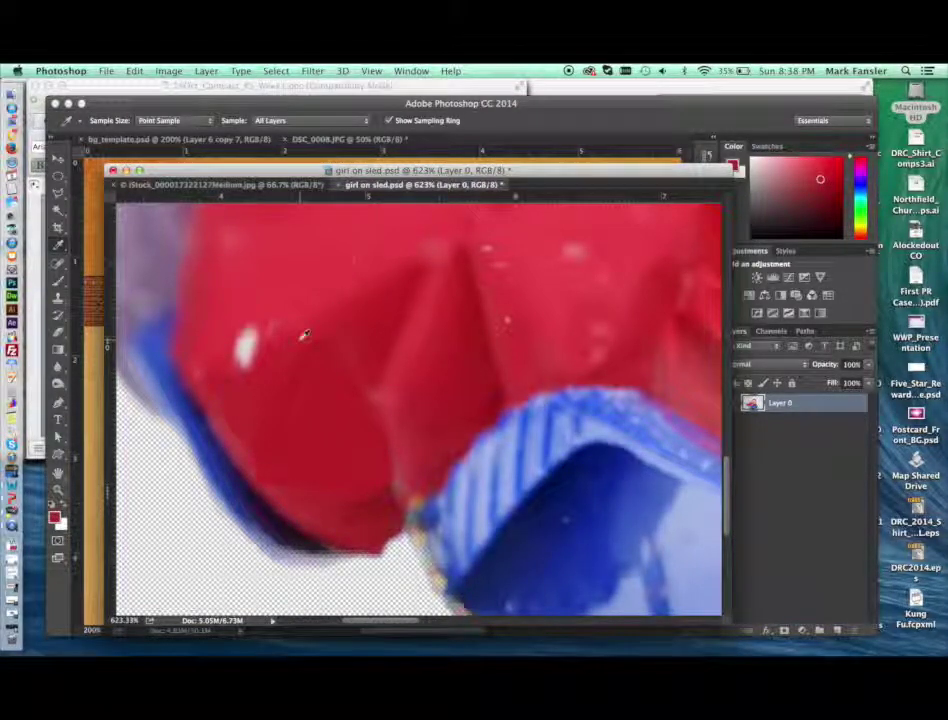
Blend the red patch into the surrounding fabric with the Clone Stamp at brush size 30
key("s")
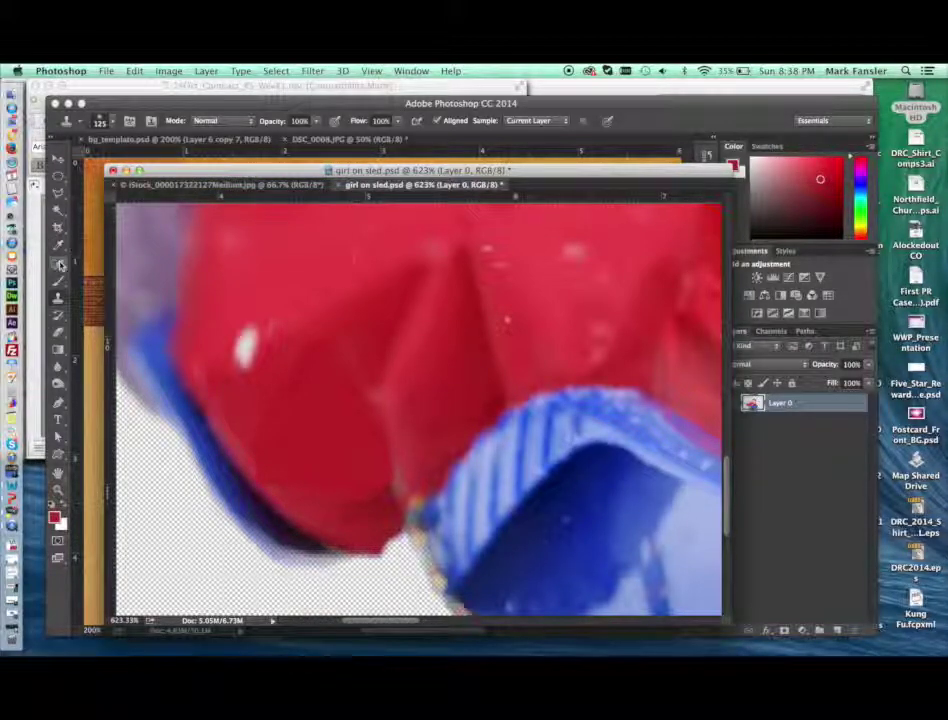
left_click(58, 332)
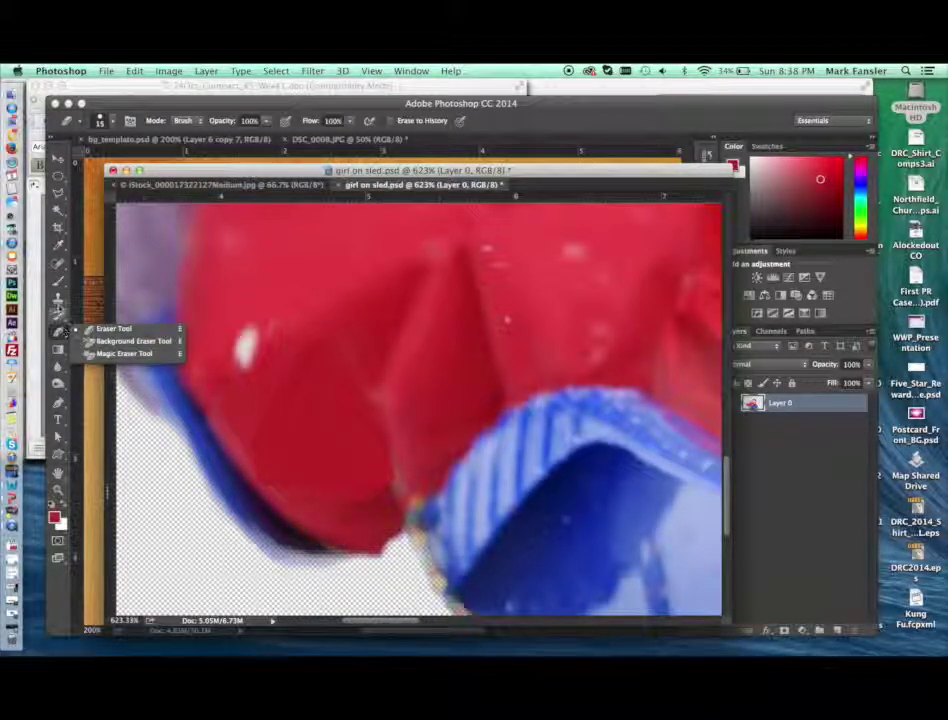
left_click(58, 298)
left_click(124, 294)
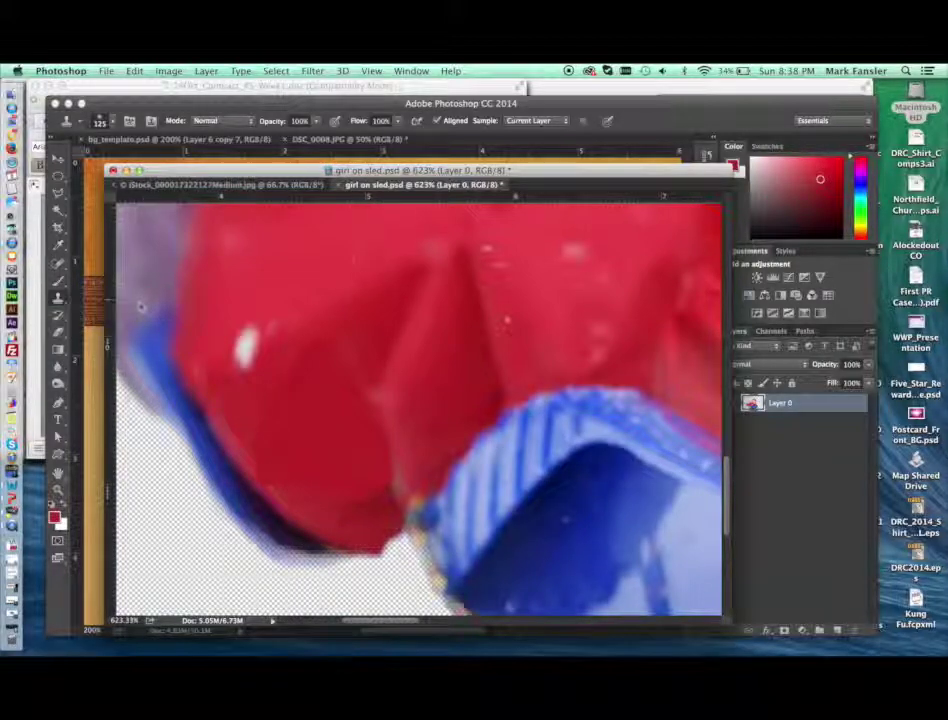
key("bracketleft")
key("bracketleft")
key("bracketleft")
key("bracketleft")
key("bracketleft")
key("bracketleft")
key("bracketleft")
key("bracketleft")
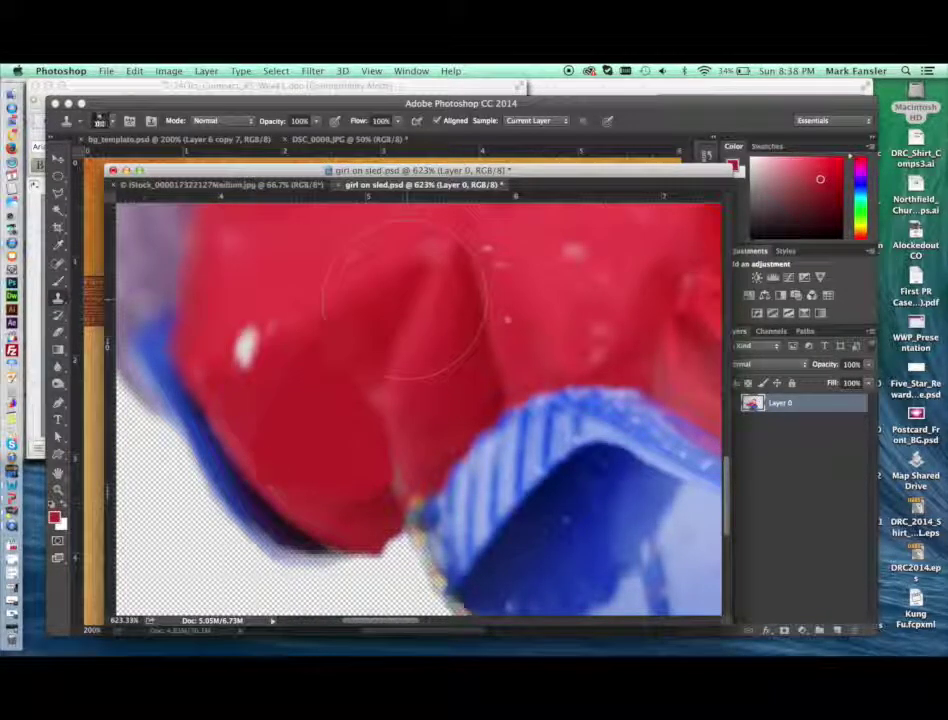
key("bracketleft")
key("bracketleft")
key("bracketleft")
key("bracketleft")
key("bracketleft")
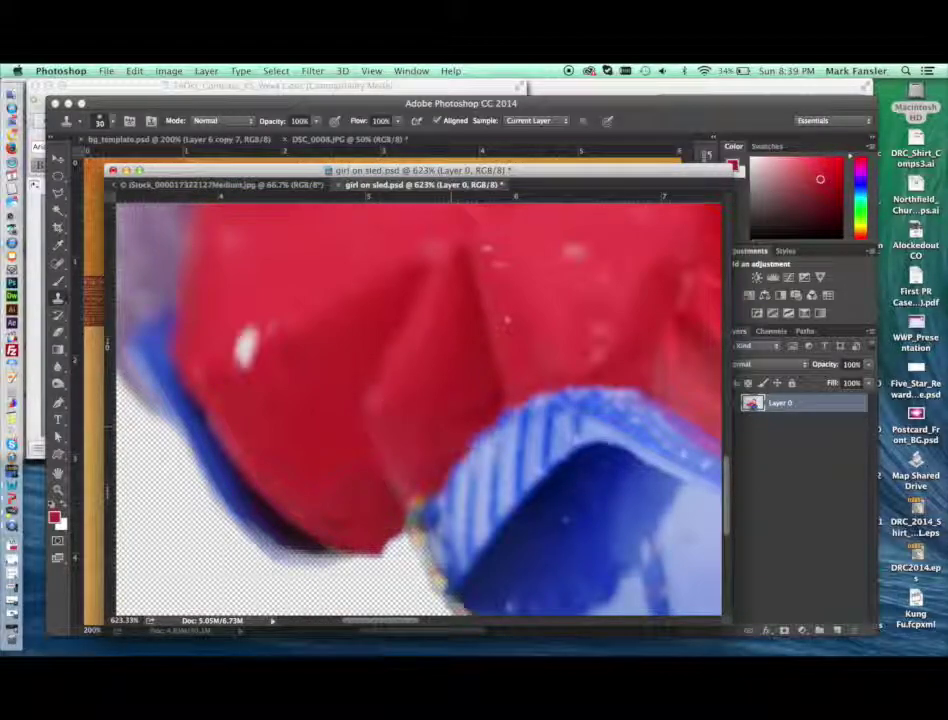
Examine the repaired leg within the whole image of the girl on the sled
key("super+minus")
key("super+minus")
key("super+minus")
key("super+minus")
key("super+minus")
key("super+minus")
key("super+minus")
key("super+minus")
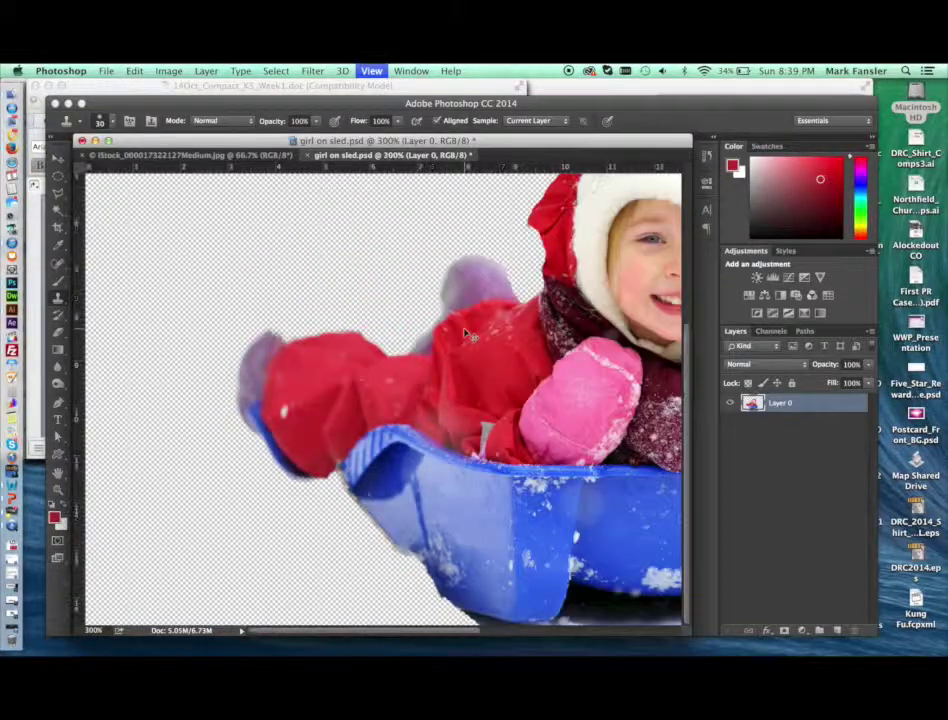
key("z")
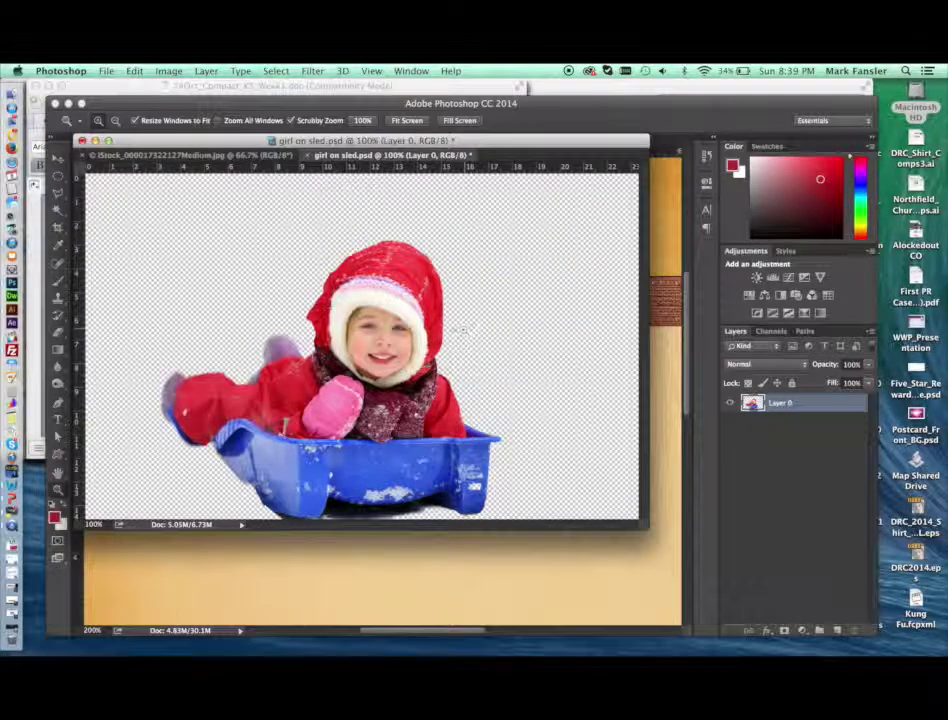
left_click(225, 432)
mouse_move(225, 432)
left_mouse_down()
mouse_move(283, 451)
mouse_move(180, 432)
mouse_move(290, 440)
mouse_move(224, 415)
left_mouse_up()
Load the outline of the girl-and-sled layer as a selection and feather it by 3 pixels
key("v")
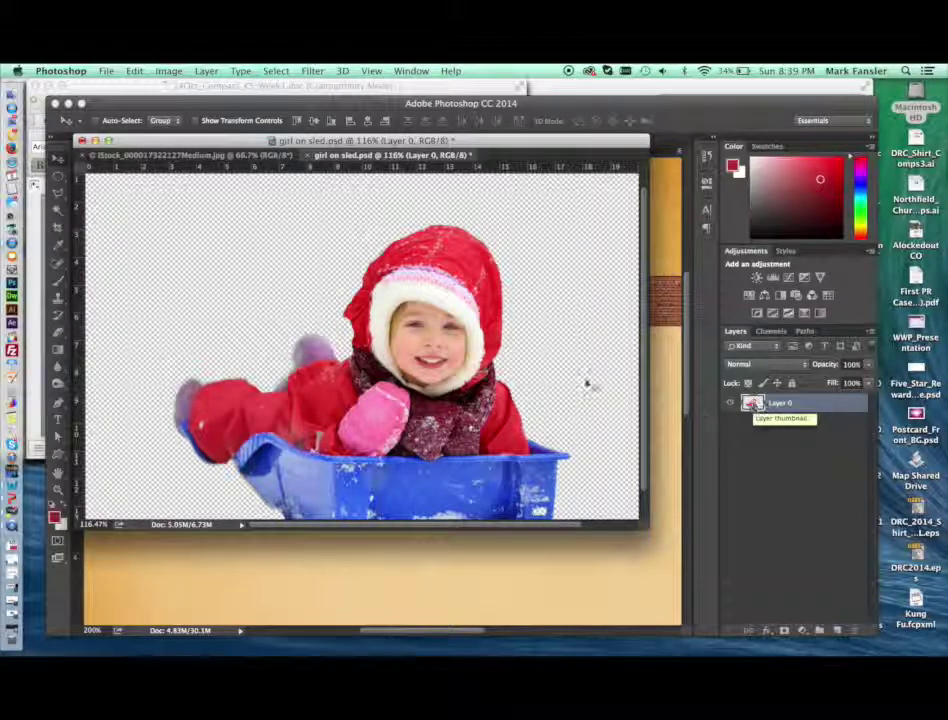
left_click_drag(648, 529, 677, 599)
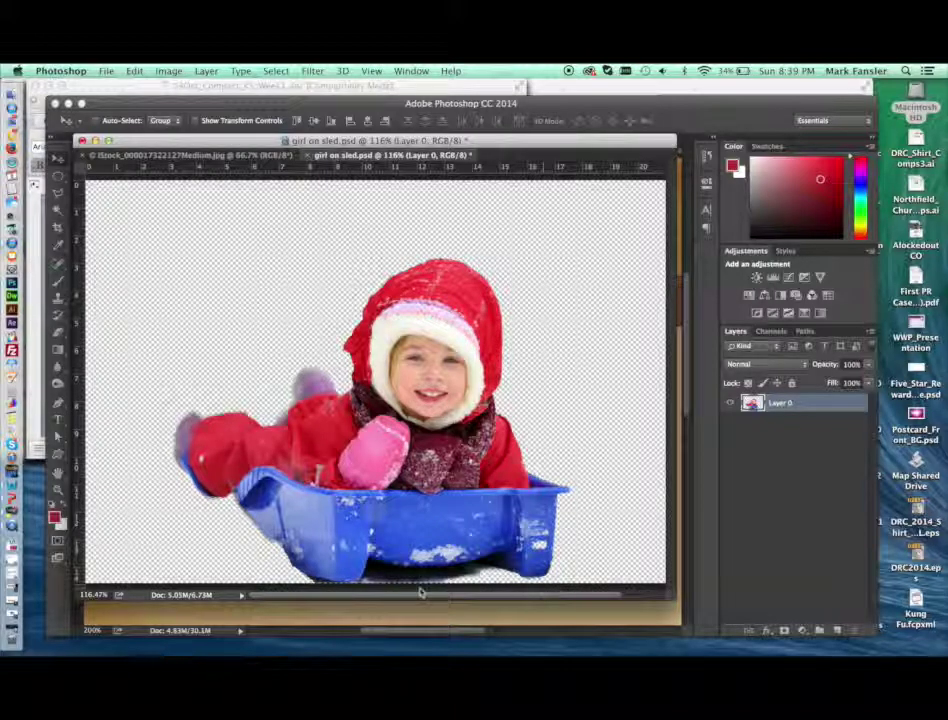
left_click(274, 71)
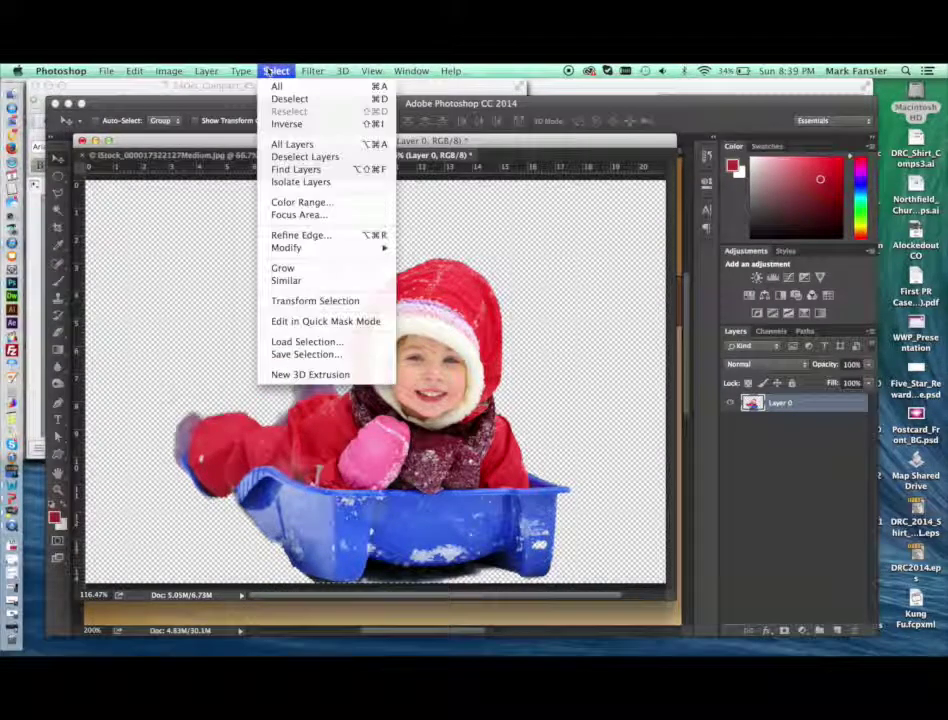
mouse_move(286, 247)
left_click(423, 296)
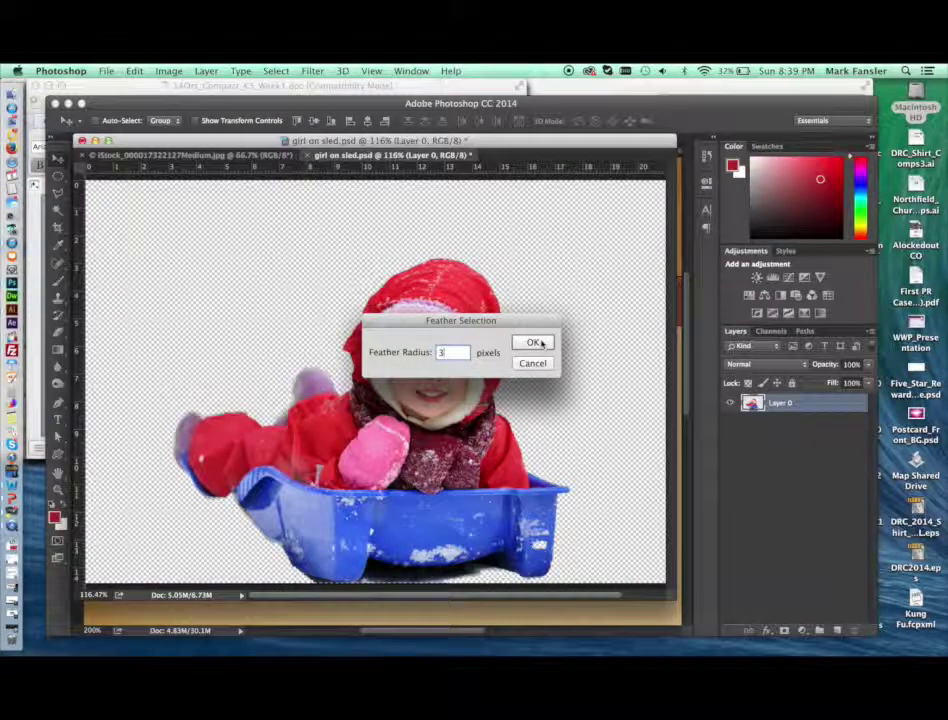
left_click(536, 342)
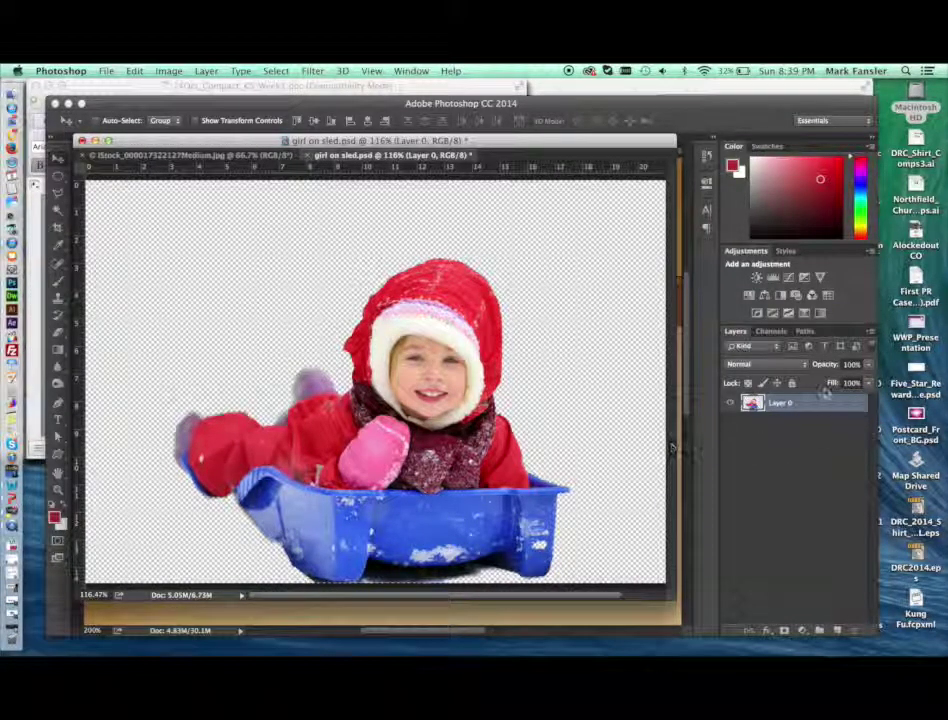
Add a new layer above the girl layer and fill it entirely with the foreground red
left_click(837, 630)
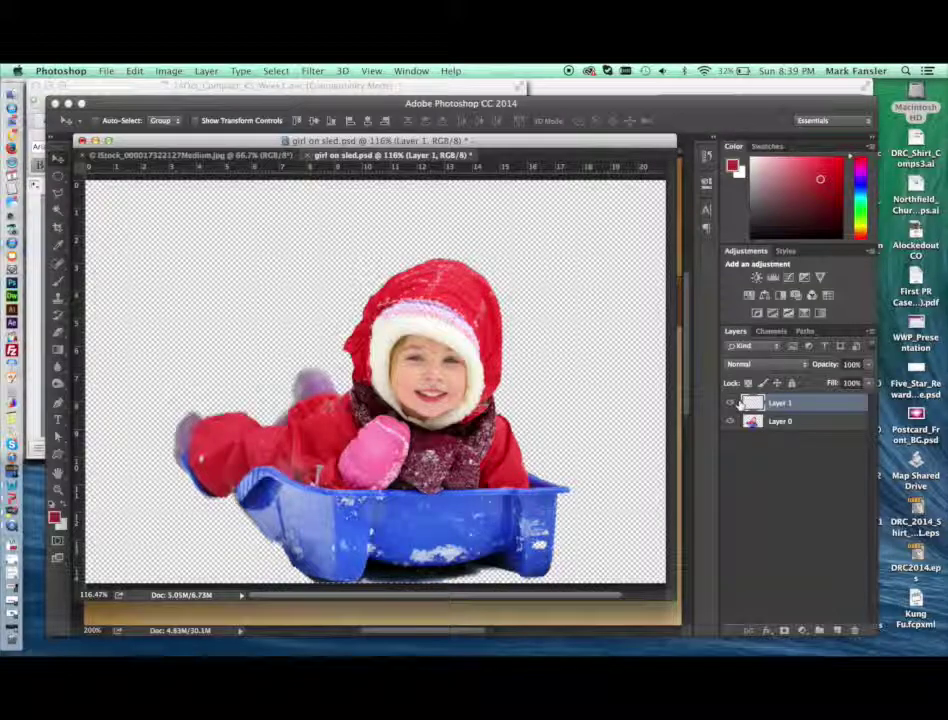
key("alt+BackSpace")
key("super+z")
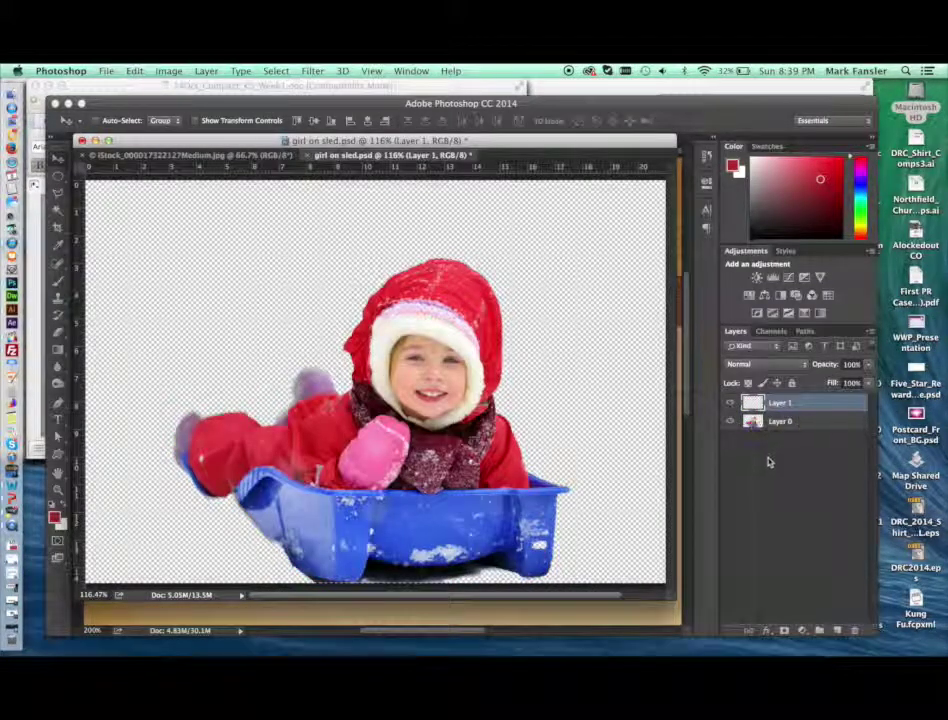
key("alt+BackSpace")
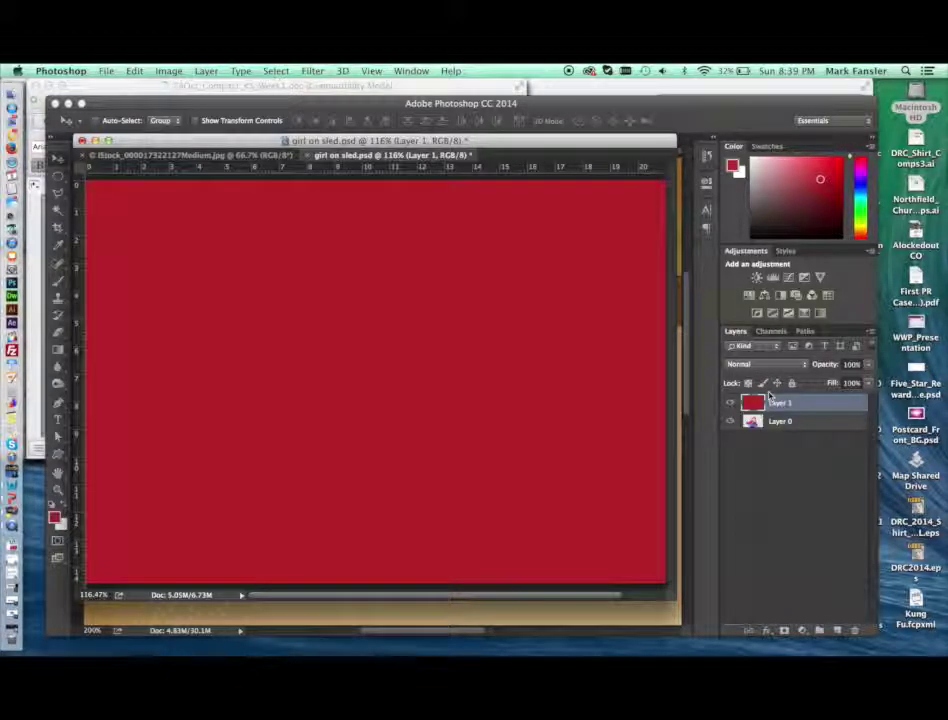
Set the foreground color to the dark green 1a6a4f
left_click(54, 515)
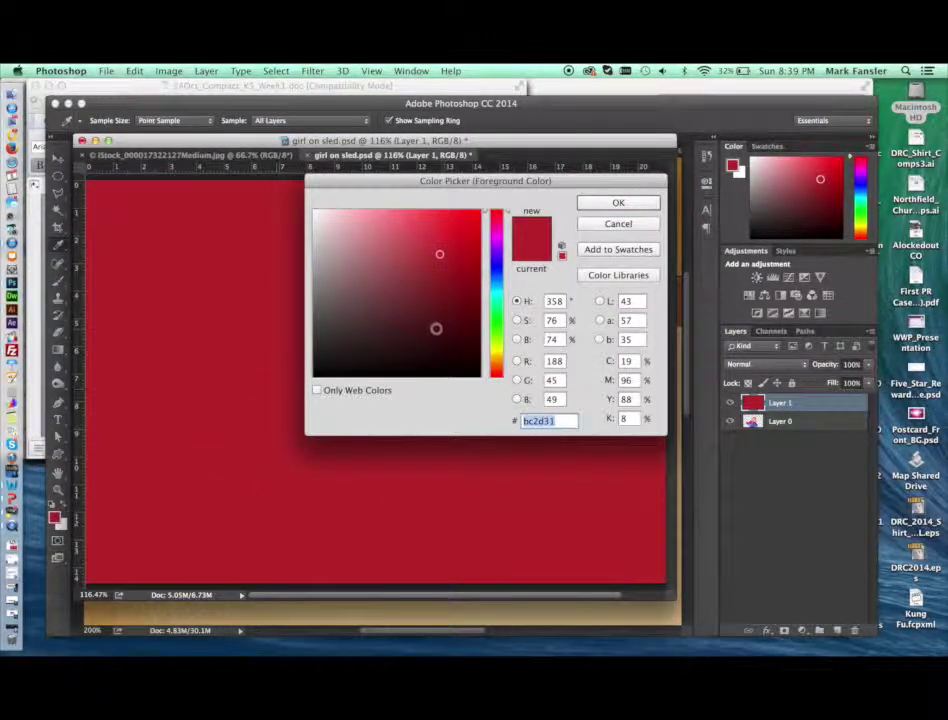
mouse_move(491, 333)
left_mouse_down()
mouse_move(491, 303)
mouse_move(417, 302)
mouse_move(412, 292)
left_mouse_up()
left_click(465, 296)
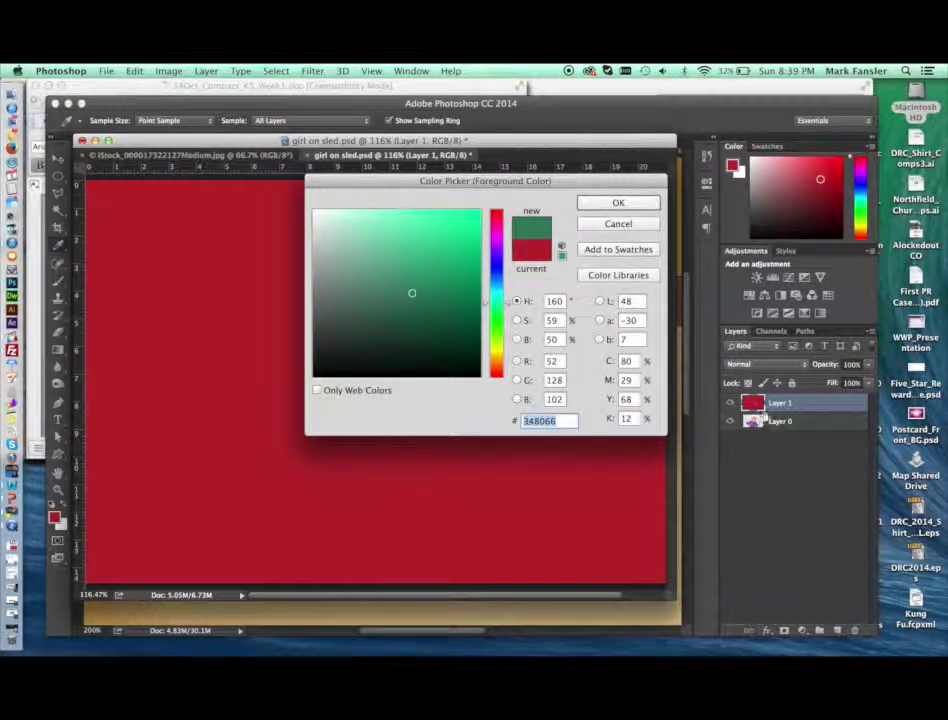
left_click(439, 306)
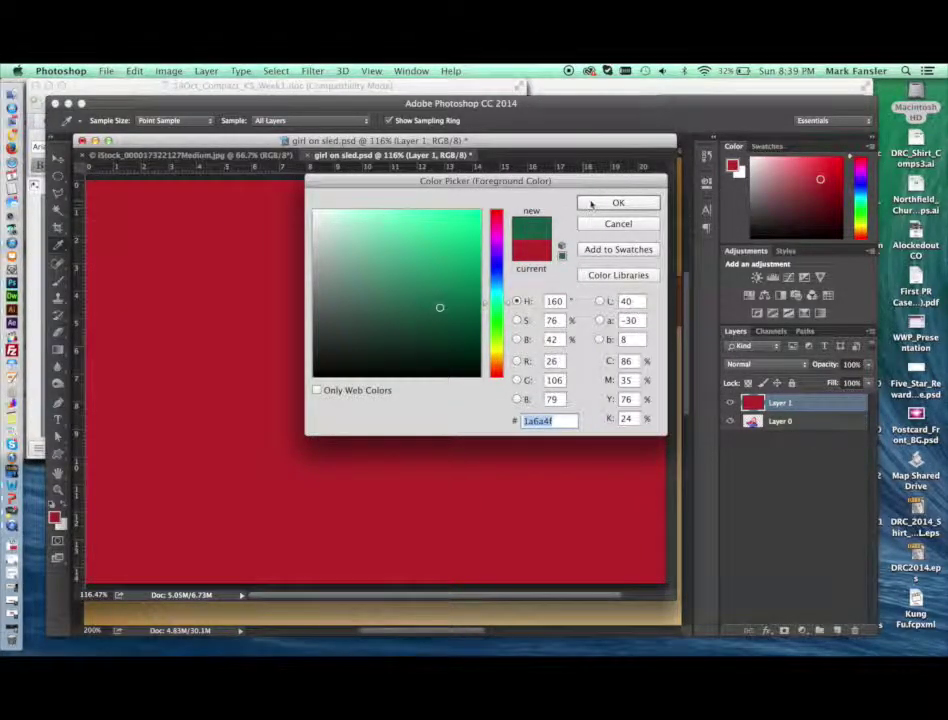
left_click(591, 204)
Move the solid red layer below the girl layer and fill it with the green foreground color
key("v")
left_click_drag(780, 402, 775, 421)
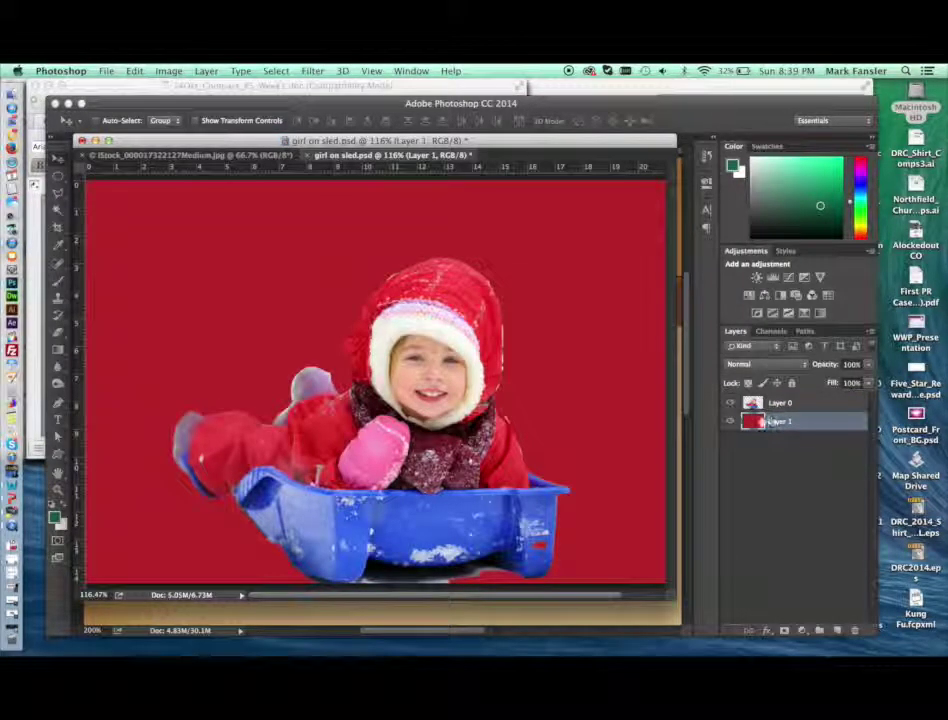
key("alt+BackSpace")
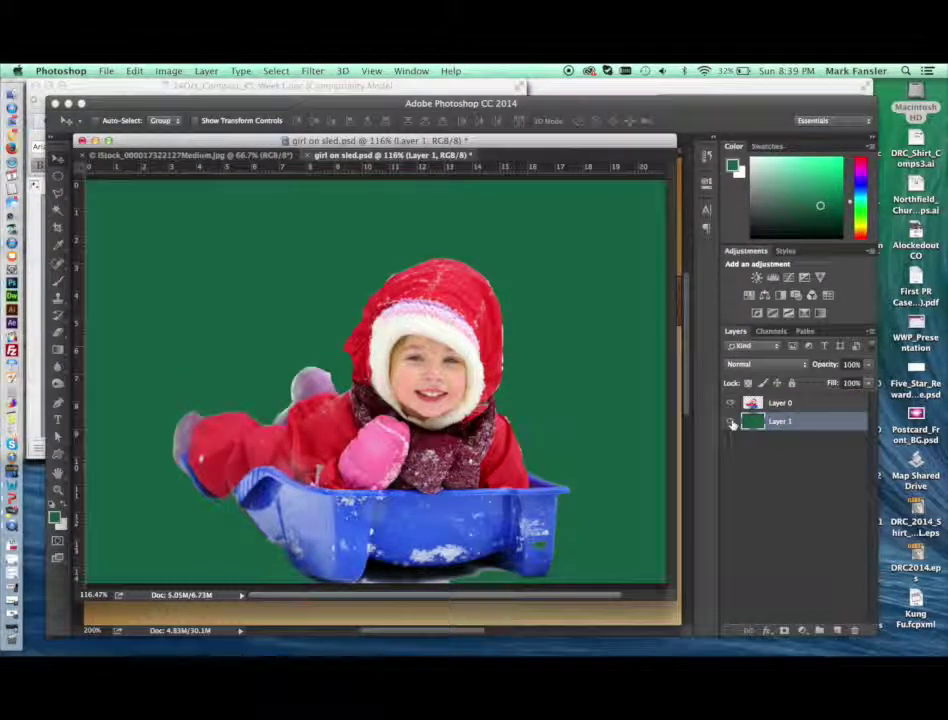
Examine the cutout's edges around the girl's hood against the green background at 800% magnification
key("z")
left_click_drag(503, 345, 585, 422)
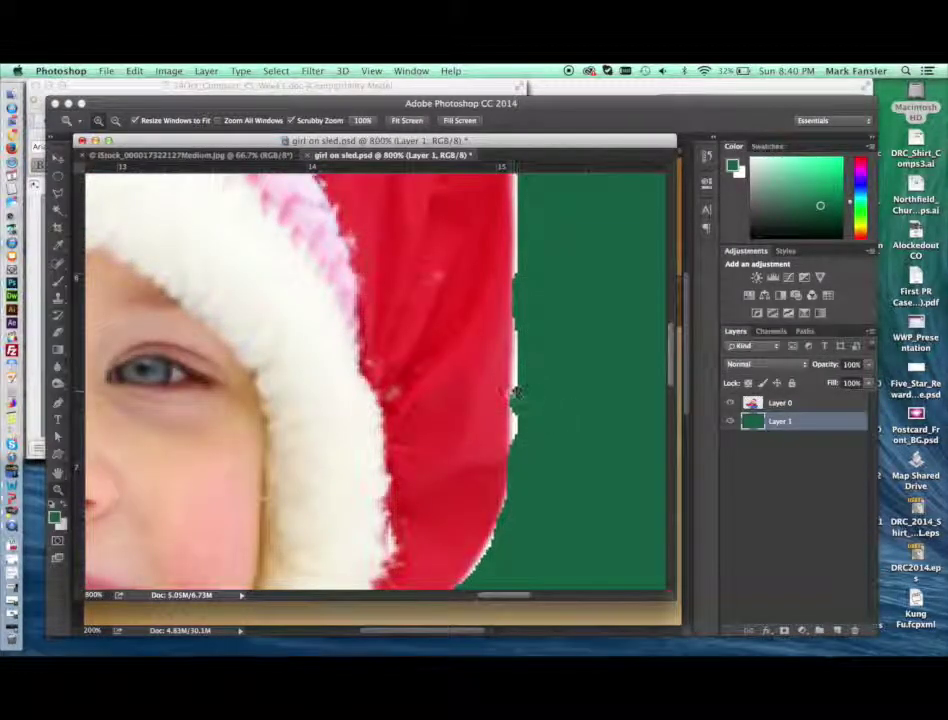
key("space")
left_click_drag(497, 325, 499, 436)
left_click_drag(497, 258, 497, 500)
left_click_drag(440, 205, 502, 480)
key("space")
left_click_drag(444, 332, 650, 315)
scroll(389, 336, "down", 6)
scroll(389, 336, "right", 5)
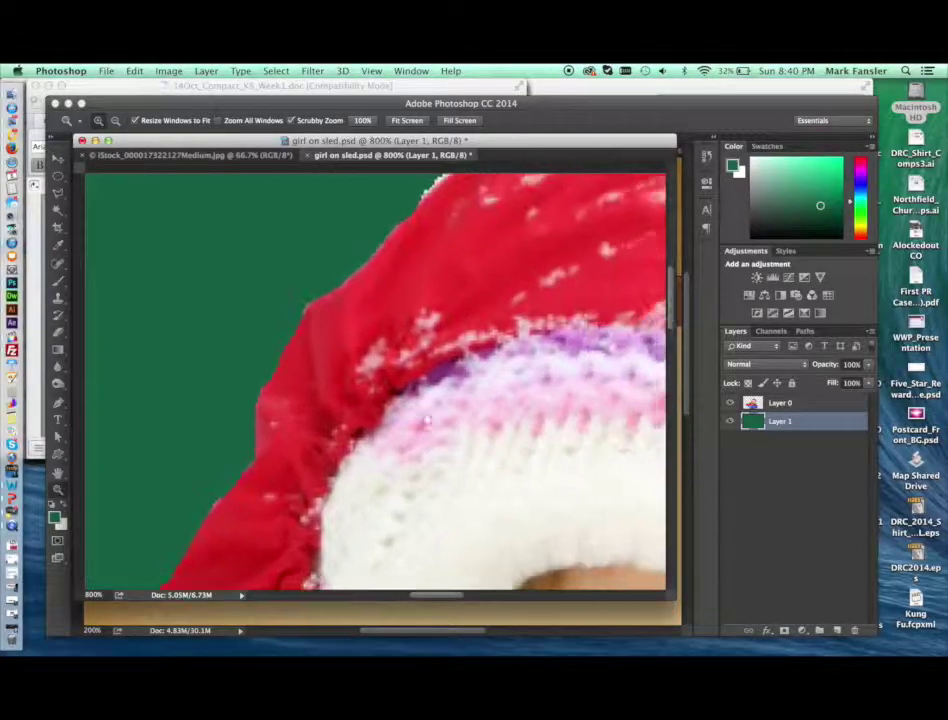
scroll(554, 442, "down", 10)
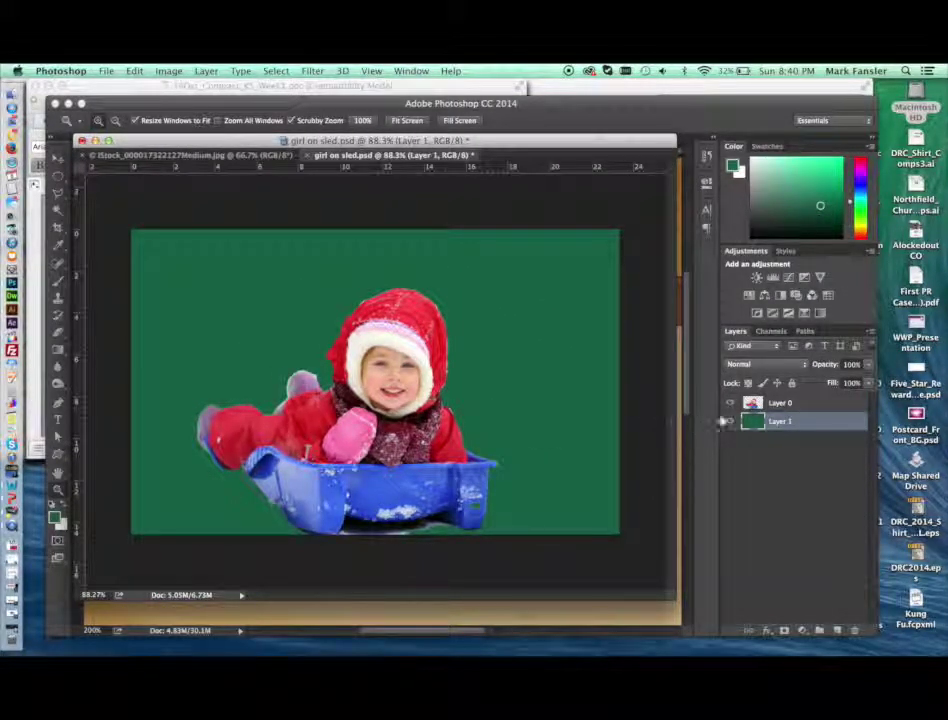
On the girl-and-sled layer, patch the small hole in the blue sled using the Clone Stamp at brush size 30
left_click(754, 405, "super")
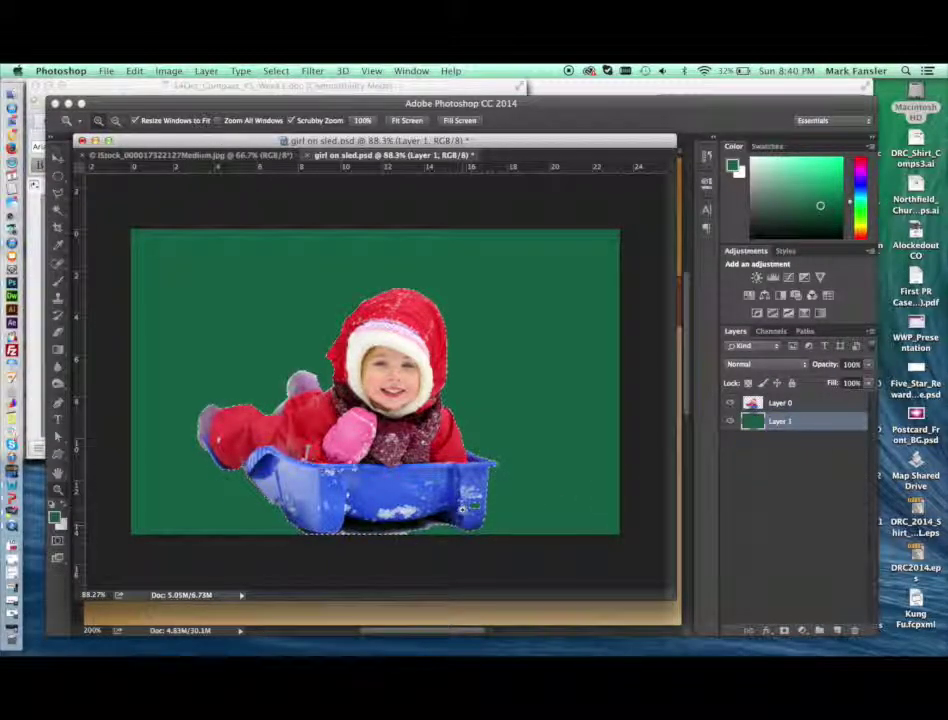
left_click(785, 402)
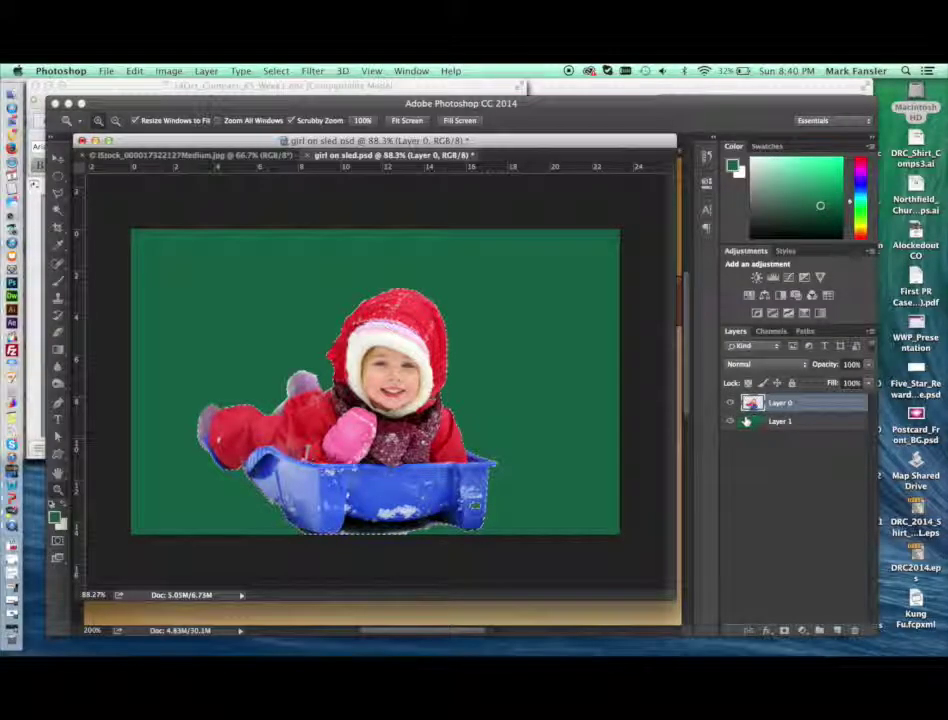
mouse_move(492, 502)
left_mouse_down()
mouse_move(579, 545)
mouse_move(542, 316)
left_mouse_up()
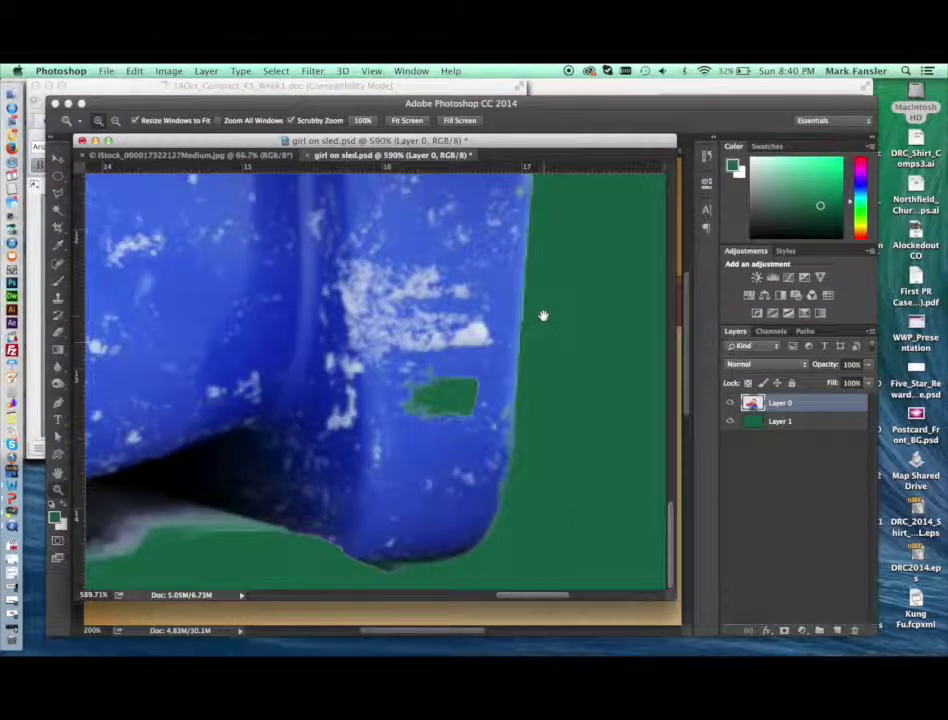
left_click(58, 298)
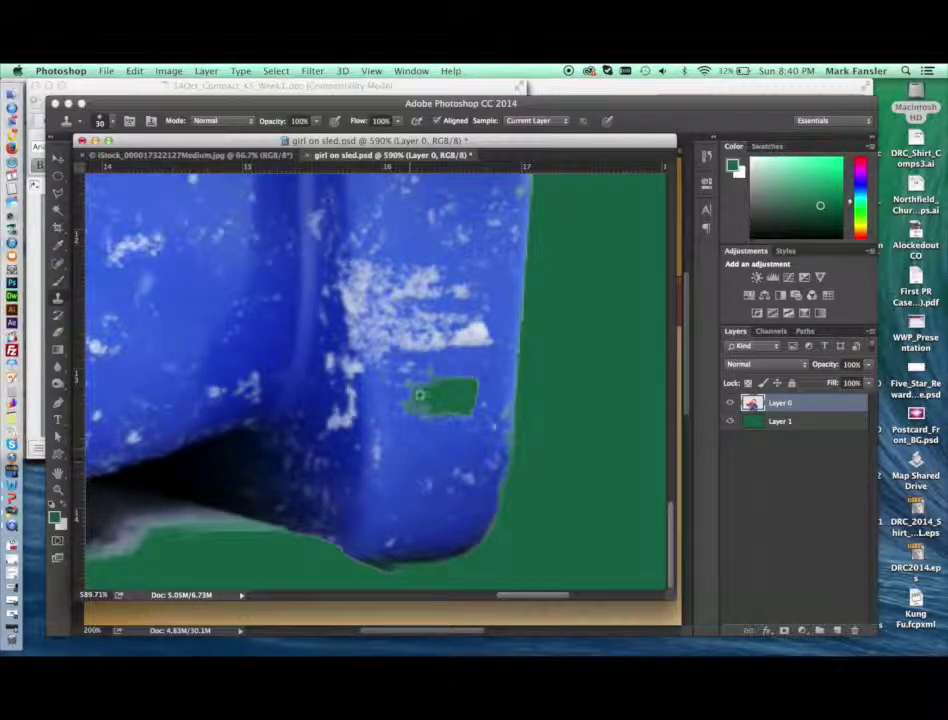
left_click(408, 477, "alt")
mouse_move(414, 398)
left_mouse_down()
mouse_move(428, 394)
mouse_move(409, 413)
mouse_move(470, 392)
left_mouse_up()
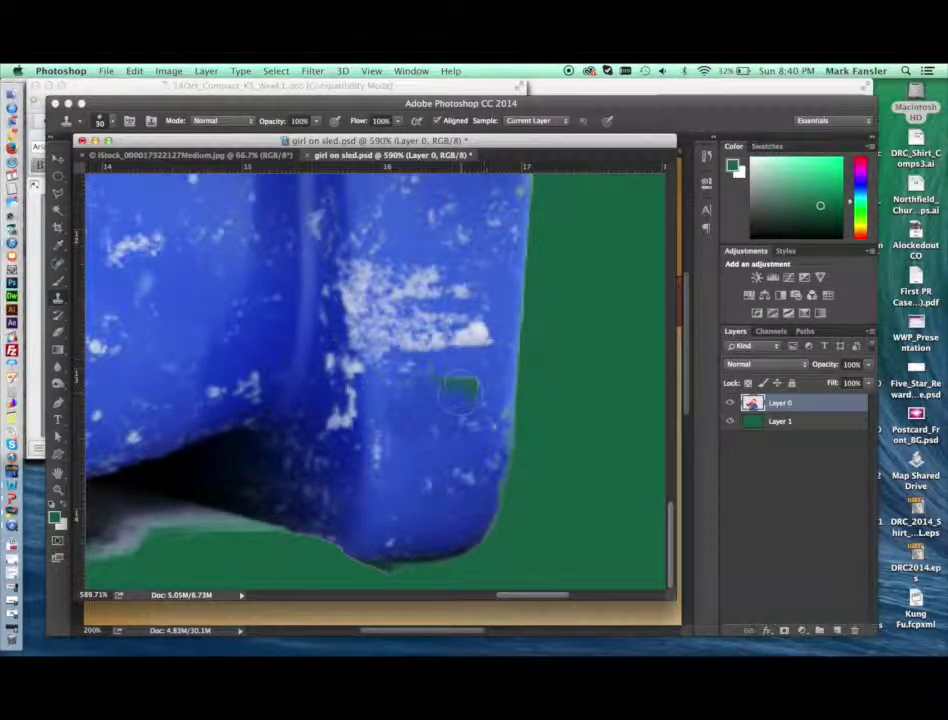
left_click_drag(460, 392, 430, 405)
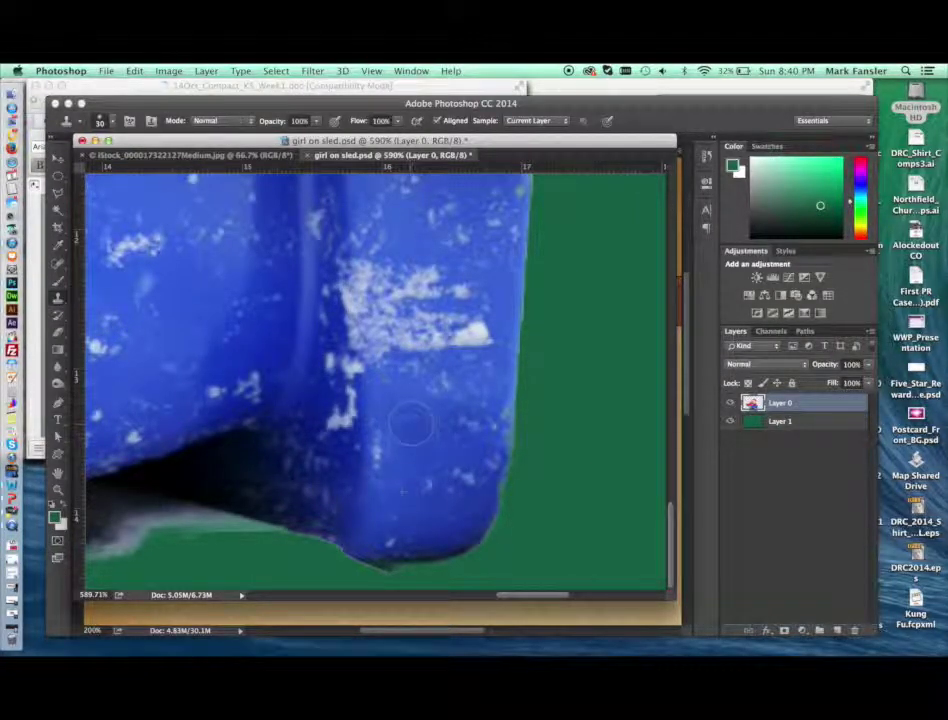
key("super+1")
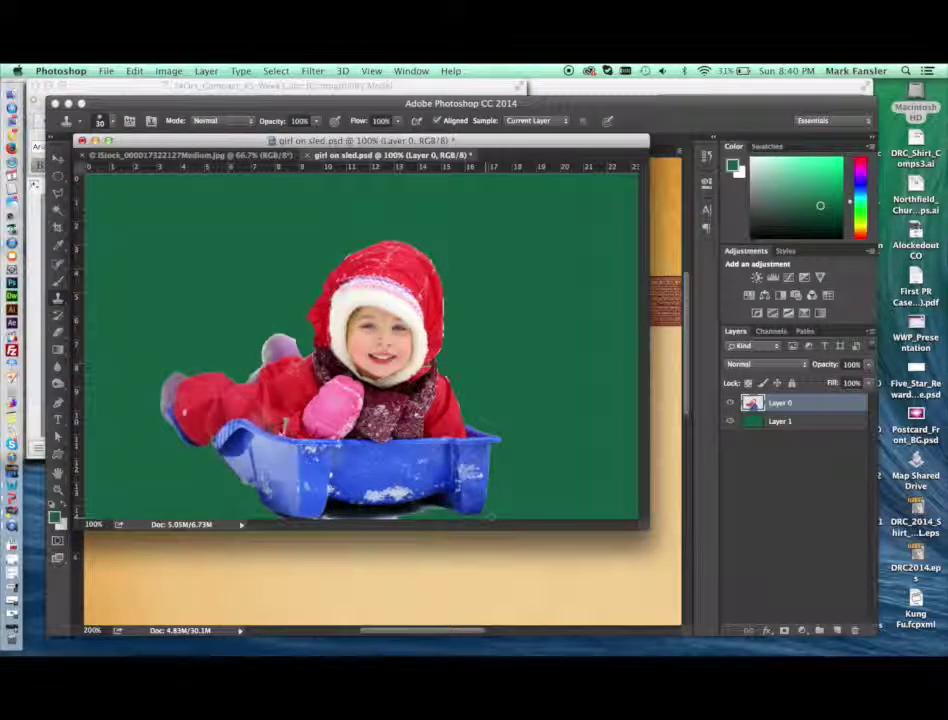
Soften the cutout's edges by feathering the girl layer's outline selection and deleting the inverted area
left_click(752, 403, "super")
left_click(276, 71)
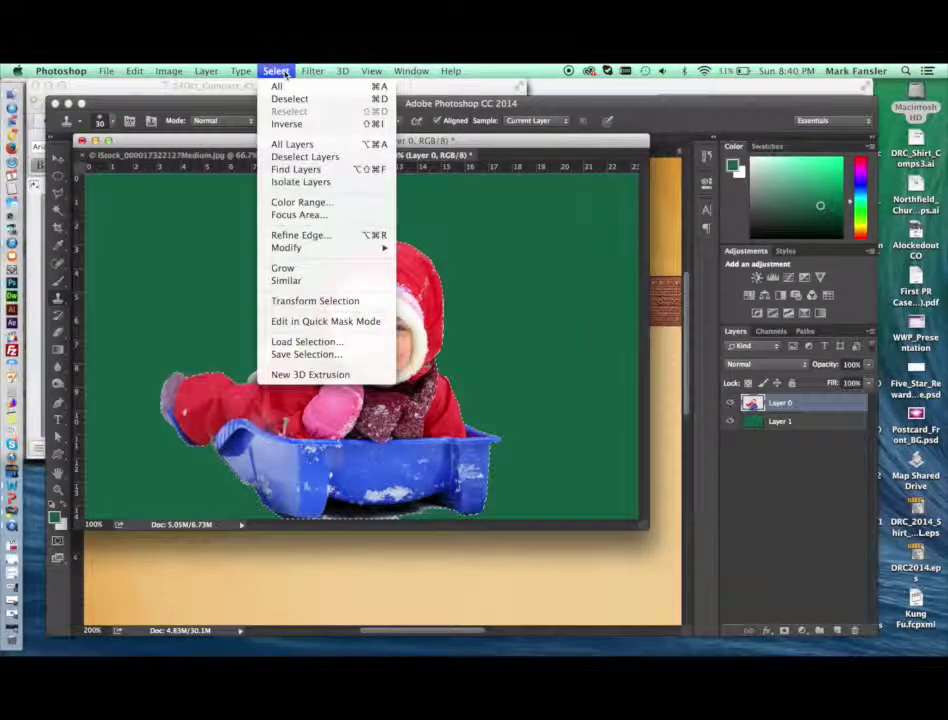
mouse_move(345, 249)
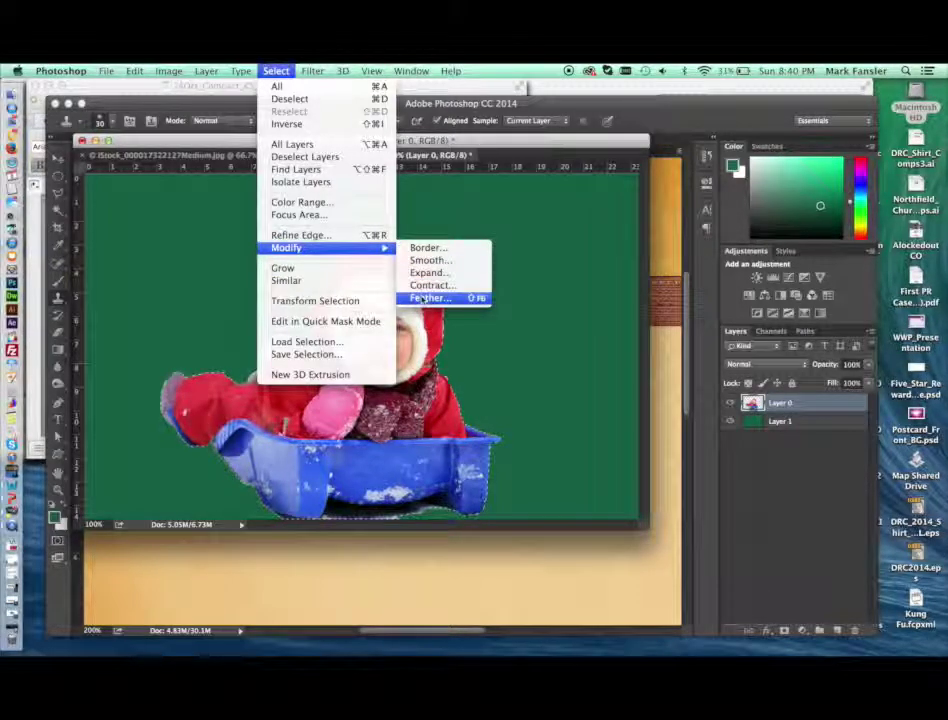
left_click(423, 299)
left_click(531, 343)
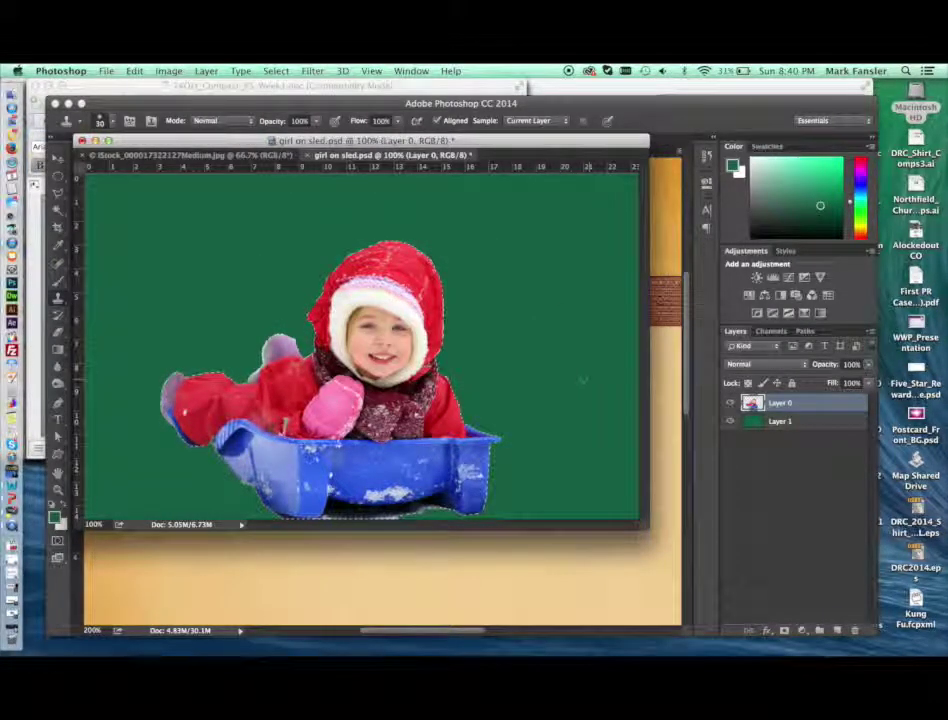
left_click(278, 71)
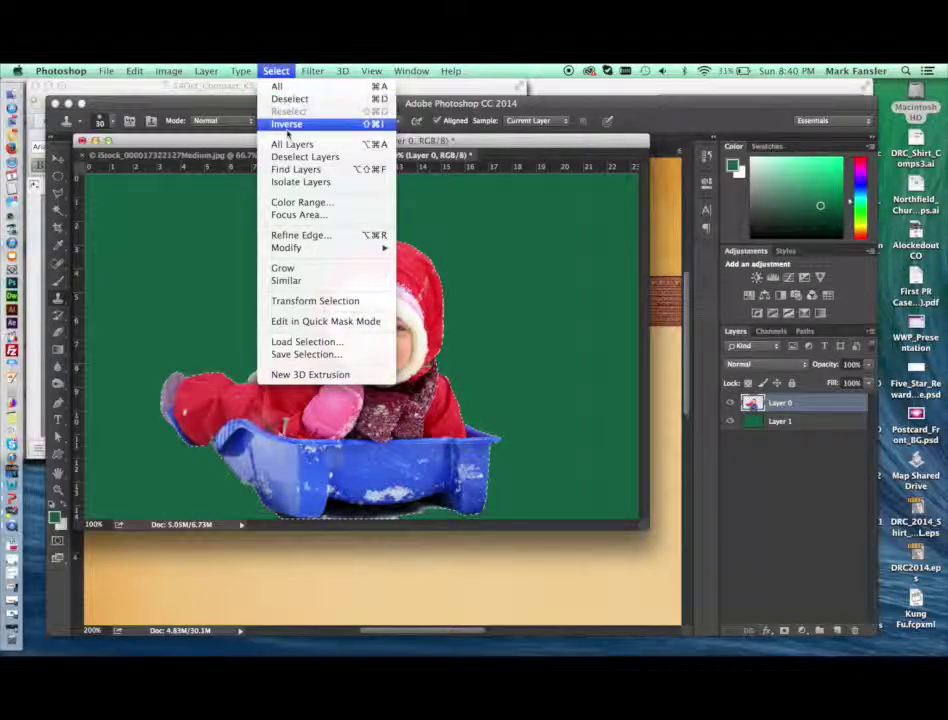
left_click(287, 124)
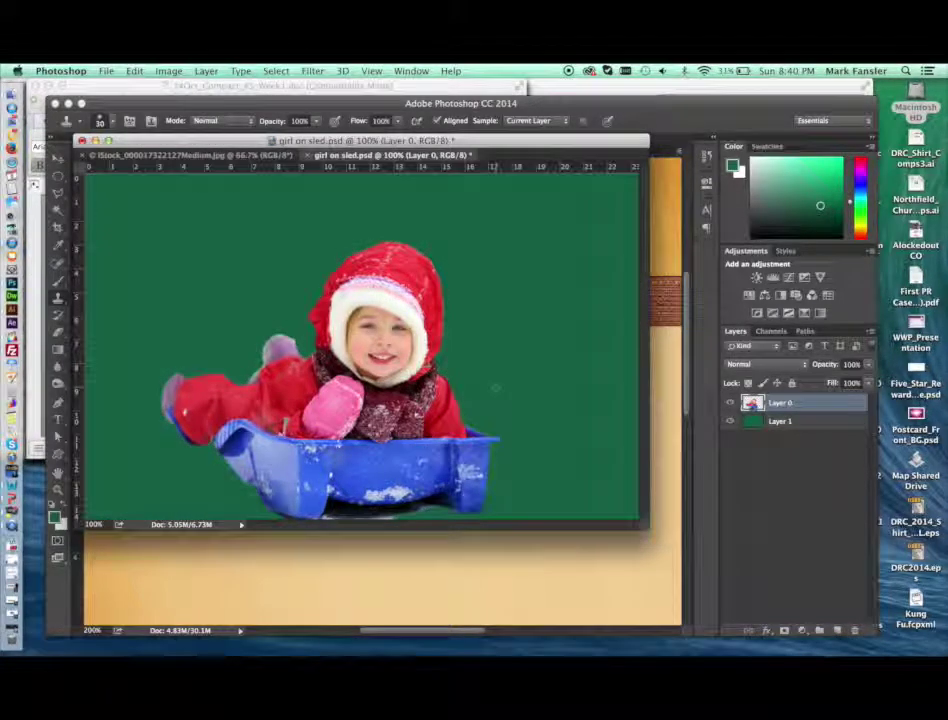
Load the girl layer's outline as a selection and contract it by 2 pixels
left_click_drag(454, 349, 504, 389)
key("space")
left_click_drag(448, 325, 480, 410)
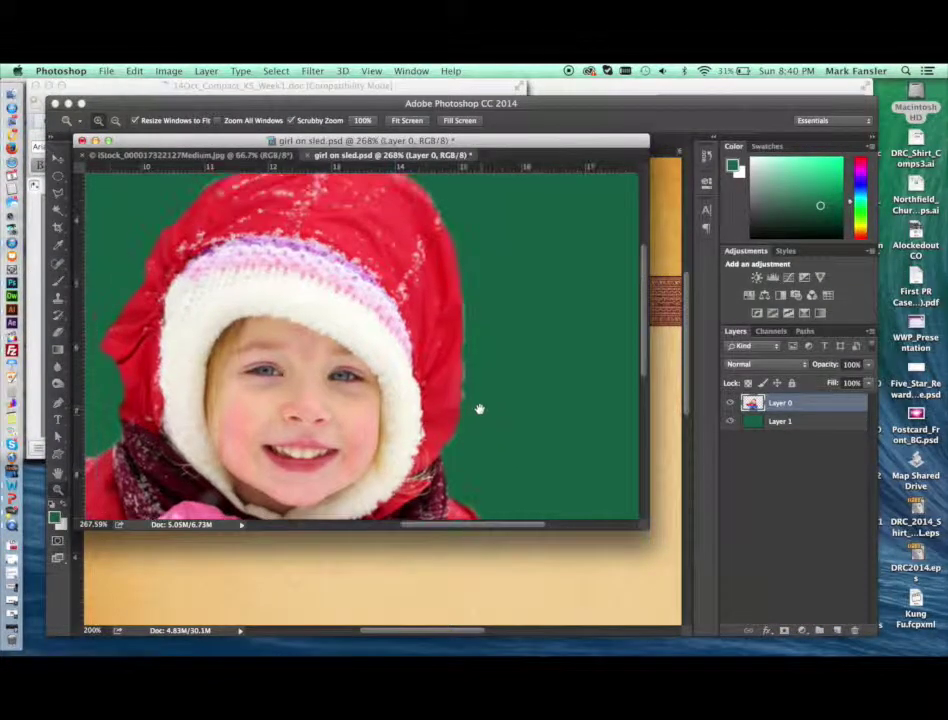
left_click_drag(473, 341, 495, 351)
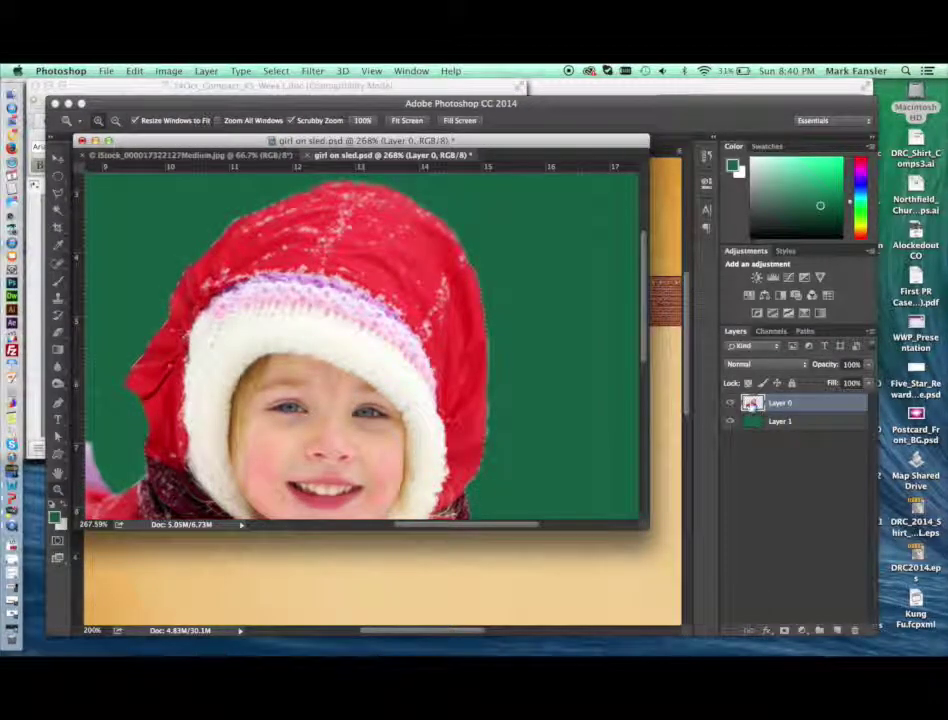
left_click(277, 72)
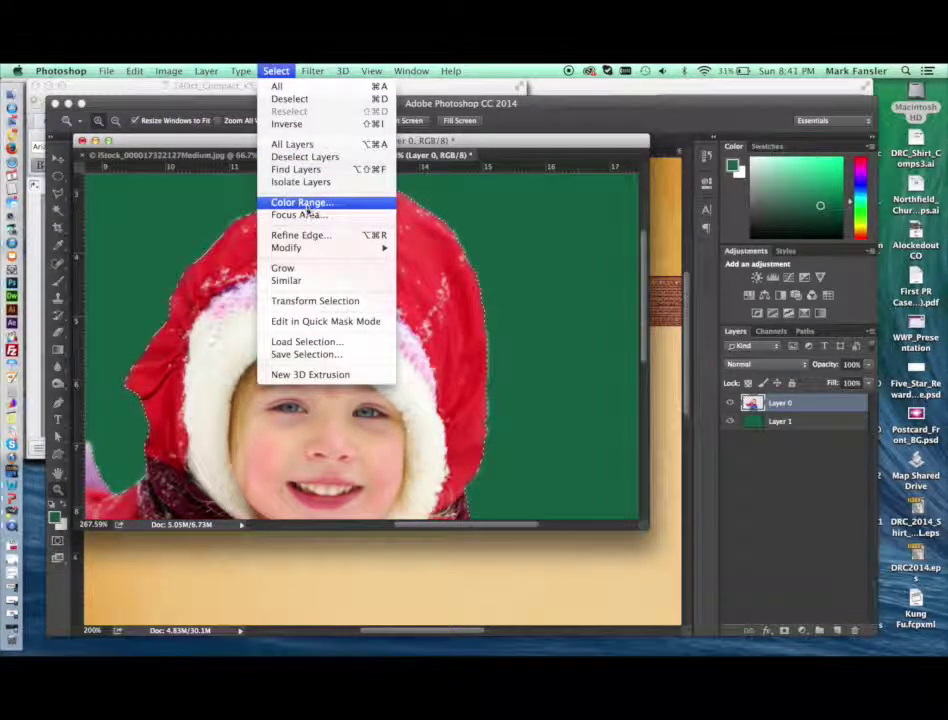
left_click(416, 286)
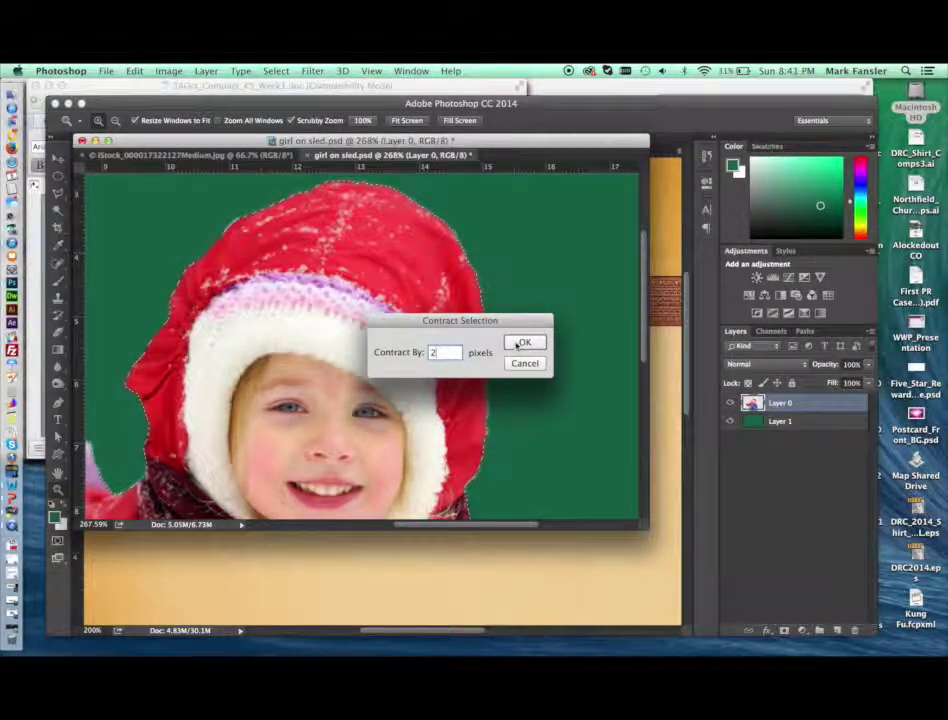
left_click(519, 343)
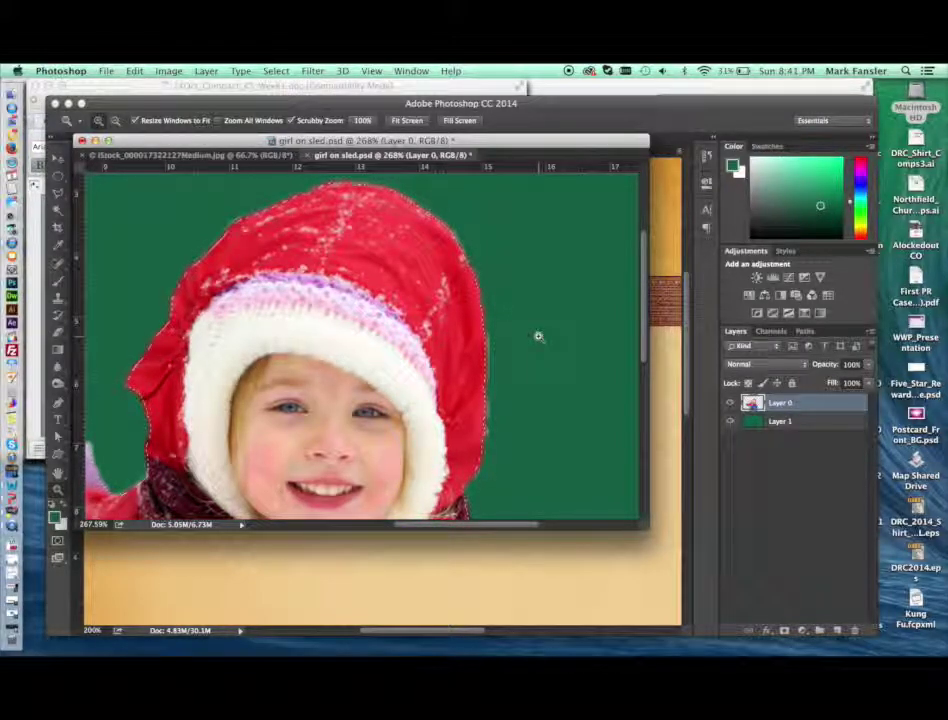
Invert the contracted selection and delete the thin fringe around the girl and sled
key("Delete")
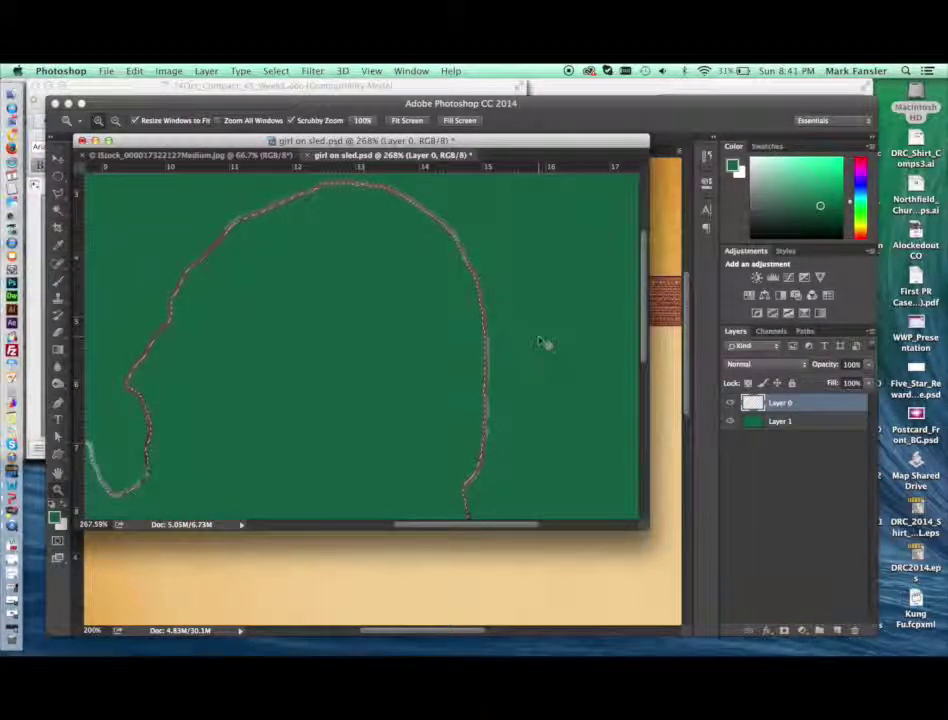
key("super+z")
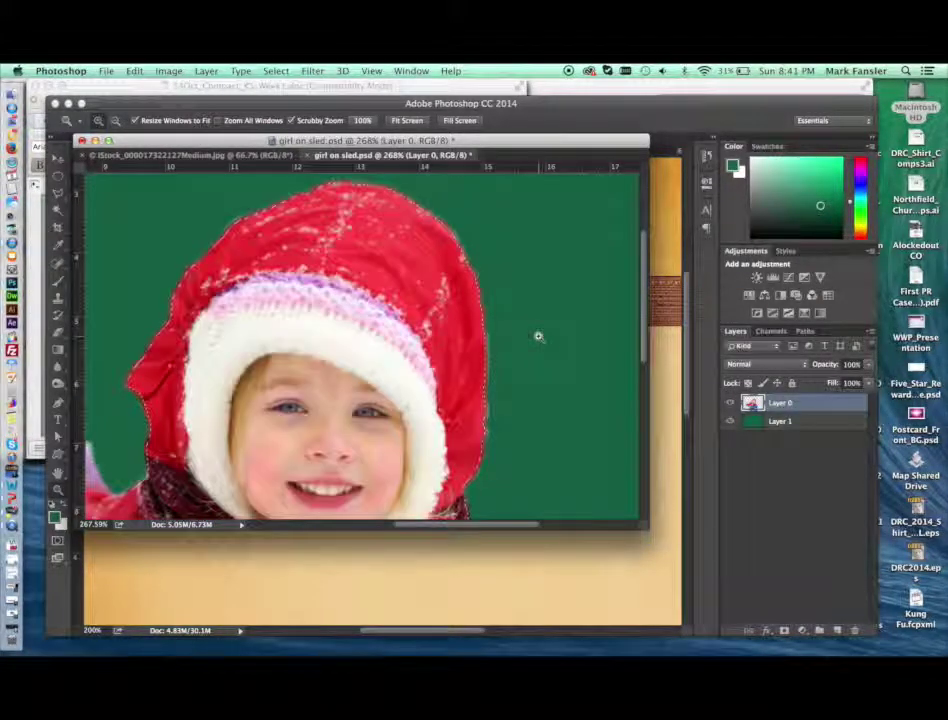
left_click(276, 71)
left_click(287, 124)
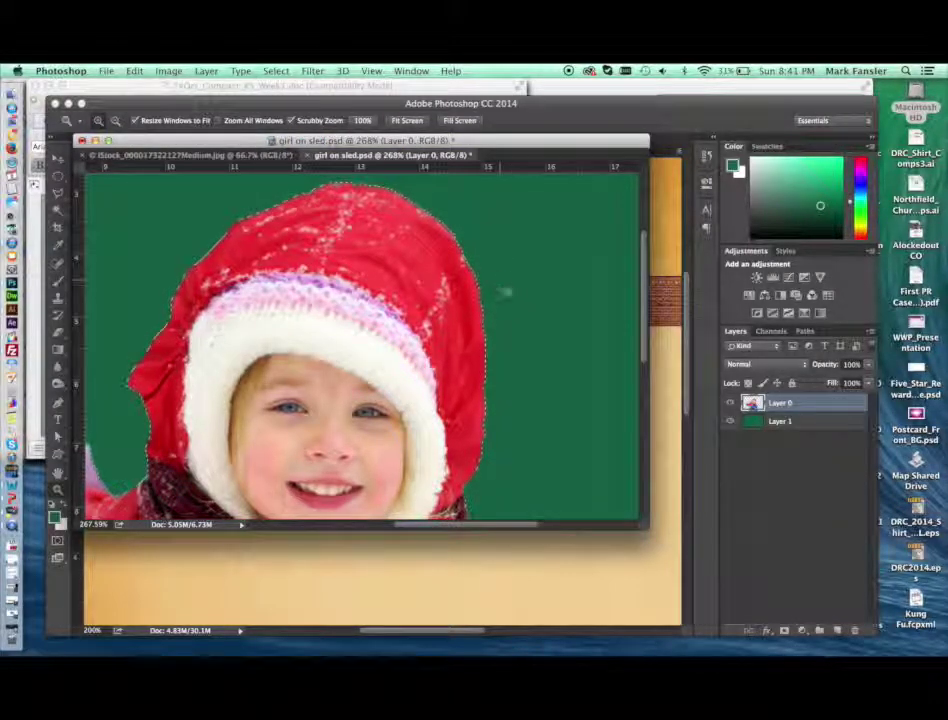
left_click_drag(457, 264, 402, 268)
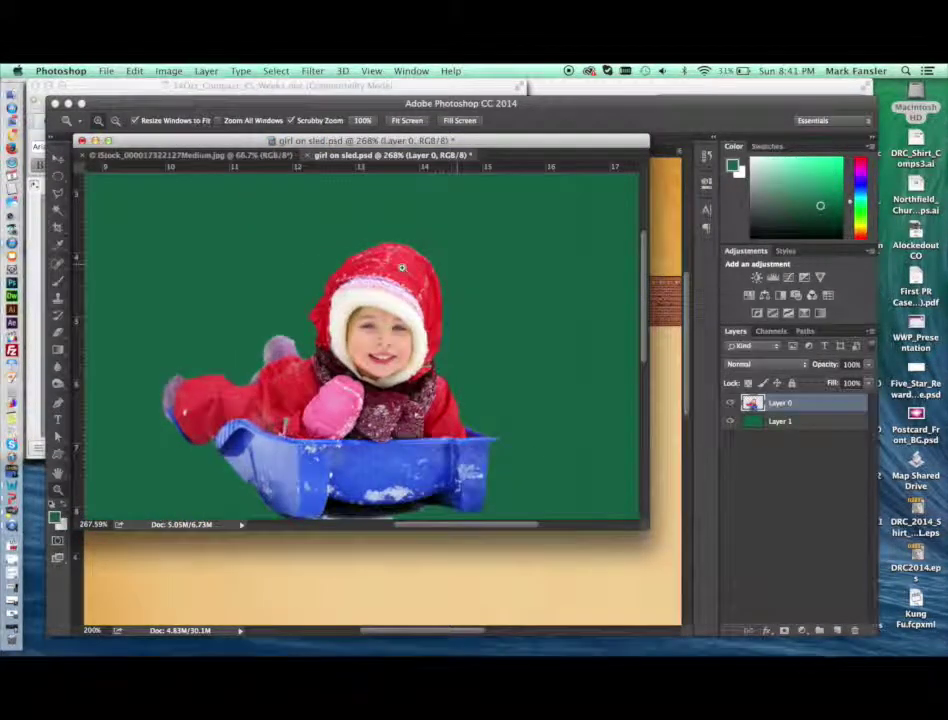
left_click_drag(455, 377, 493, 476)
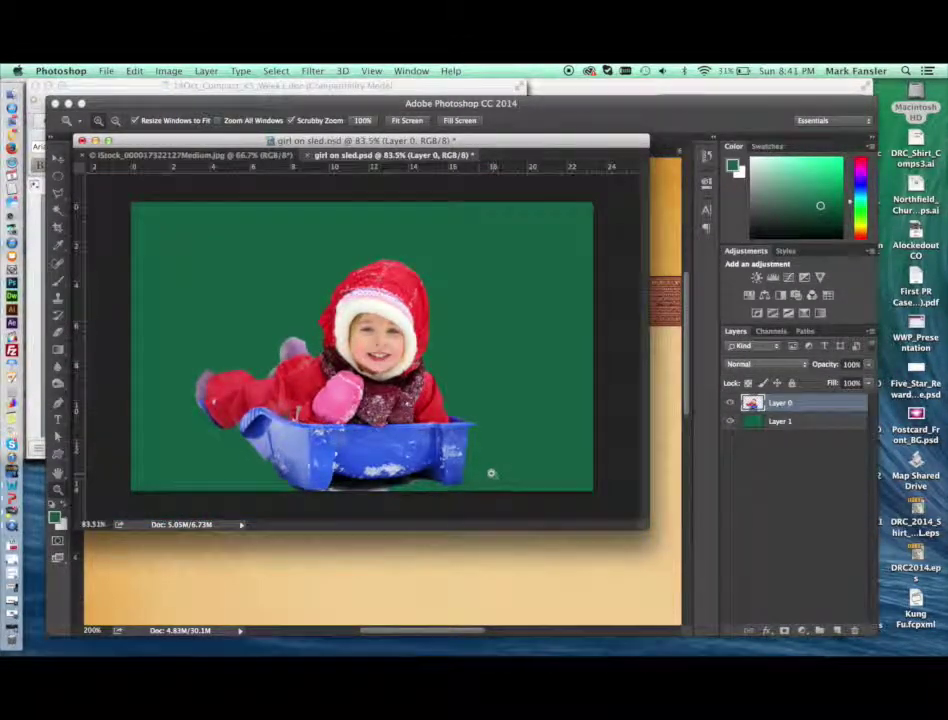
Move the girl-and-sled layer up, away from the lower edge of the canvas
key("v")
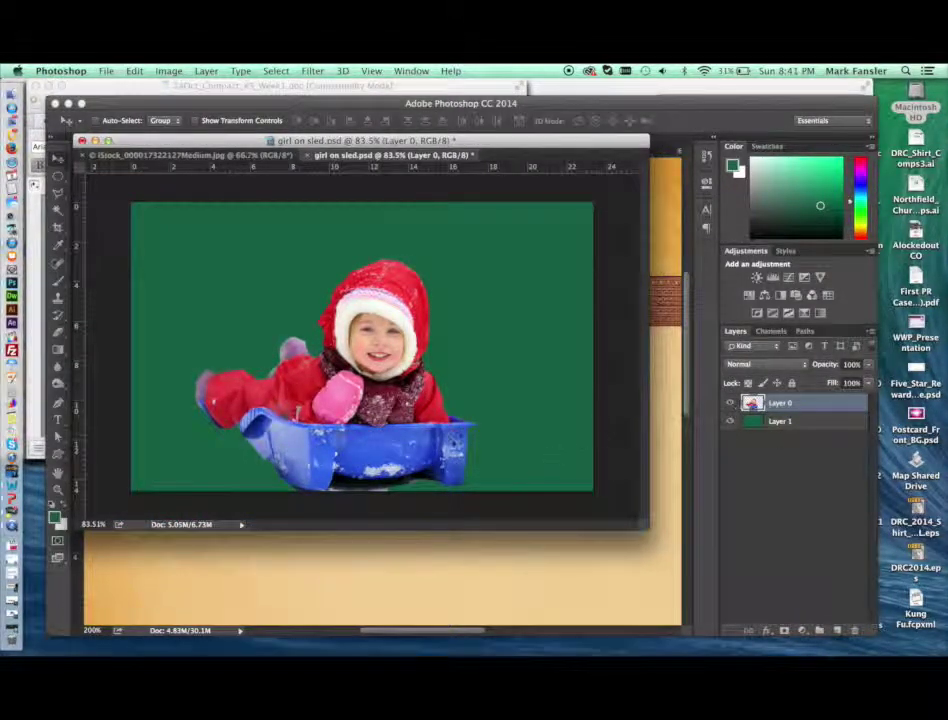
key("z")
left_click_drag(355, 486, 480, 456)
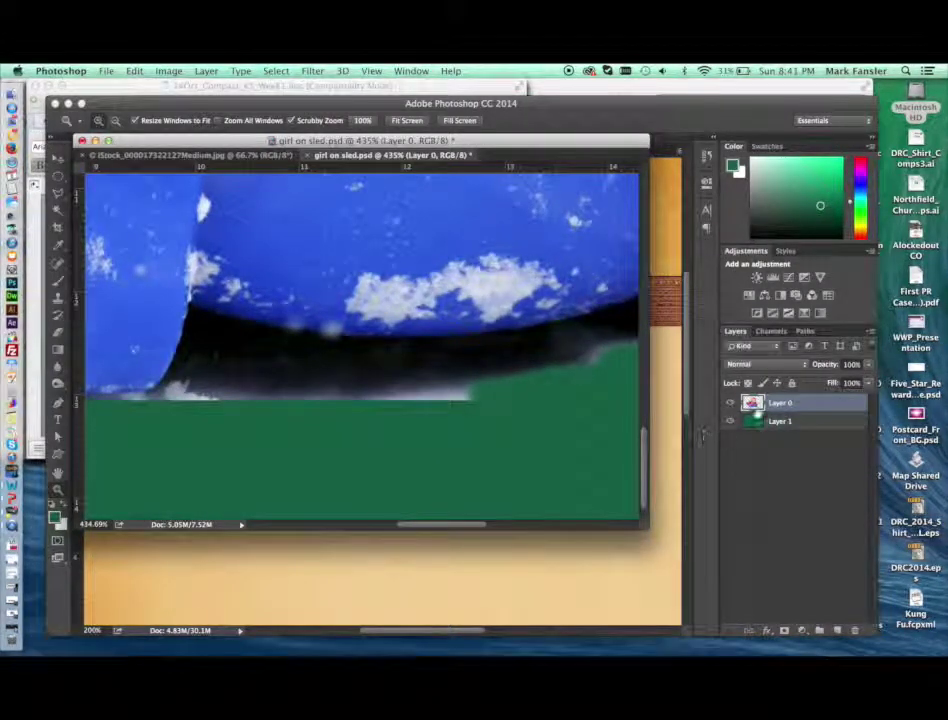
Erase the straight gray edge of the shadow beneath the sled with the Eraser, using brush sizes 100 and 125
left_click_drag(413, 413, 446, 430)
left_click_drag(255, 341, 408, 350)
scroll(240, 341, "down", 3)
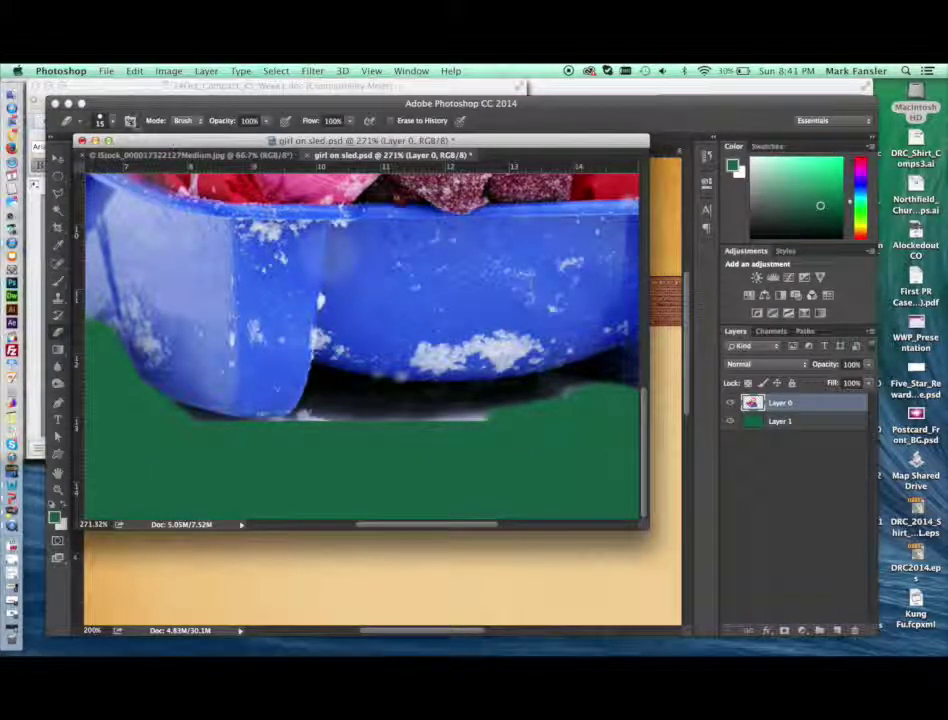
left_click(100, 120)
left_click(155, 196)
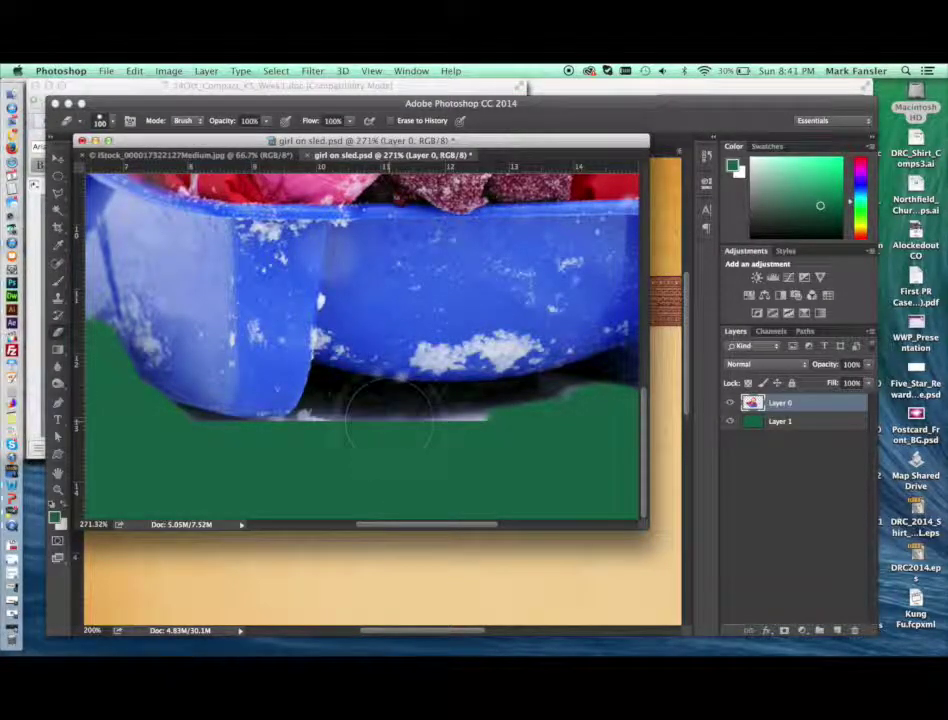
key("super+minus")
key("super+minus")
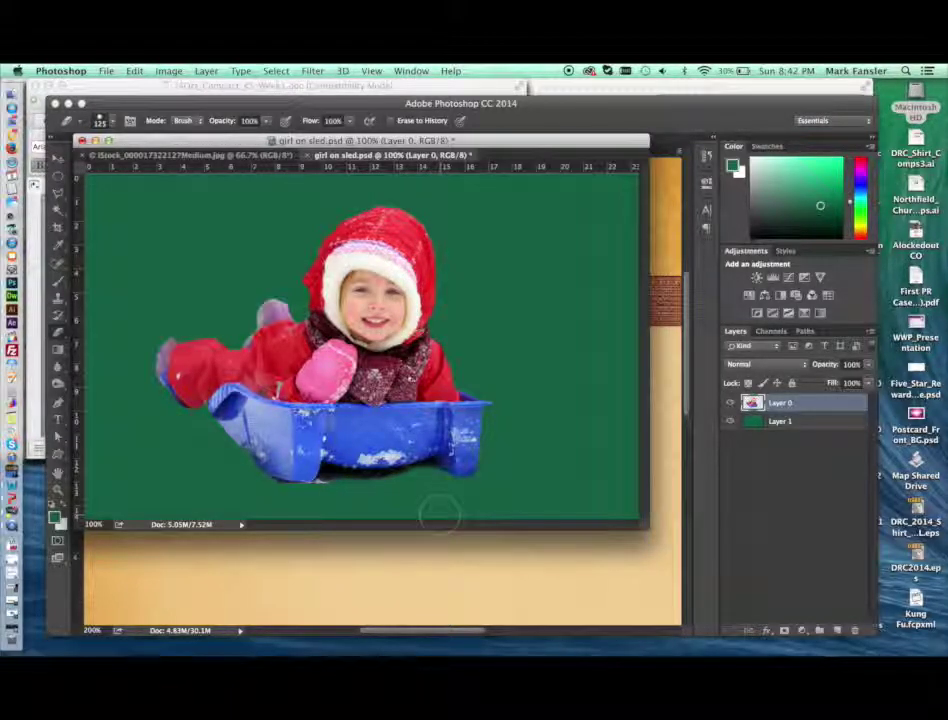
Try erasing more of the shadow beneath the sled with the Eraser at size 250
key("bracketright")
key("bracketright")
key("bracketright")
key("bracketright")
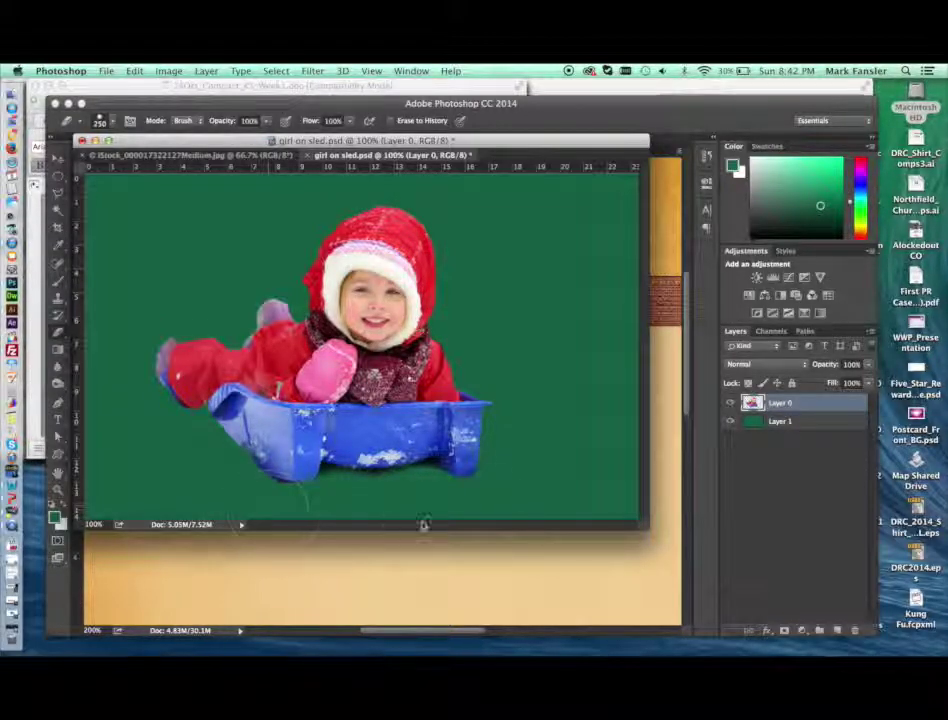
Undo the recent Eraser strokes on the shadow beneath the sled
key("super+z")
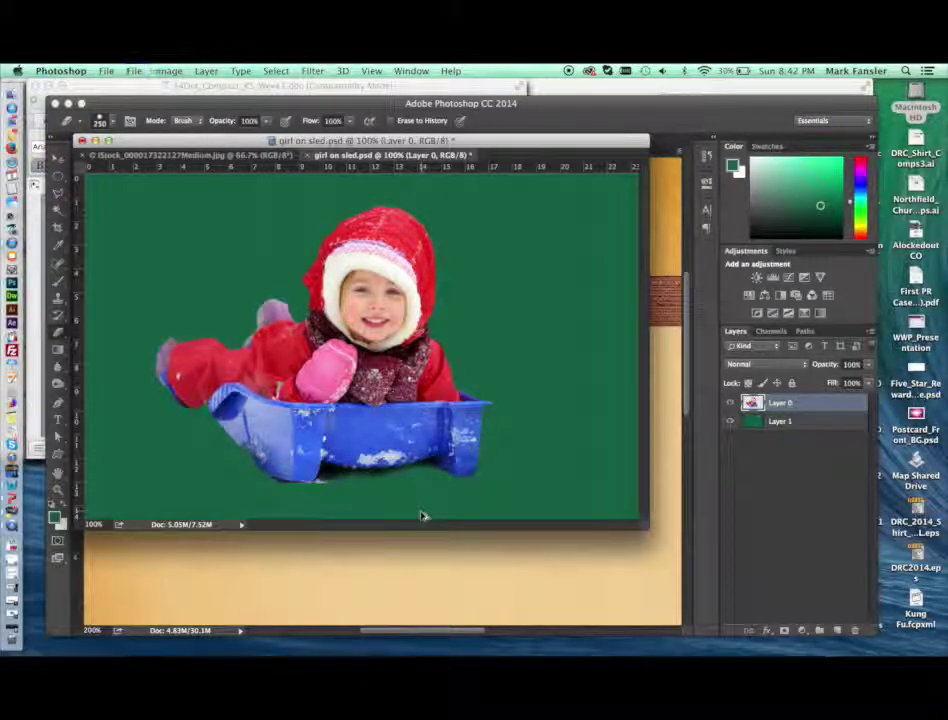
key("super+z")
key("super+z")
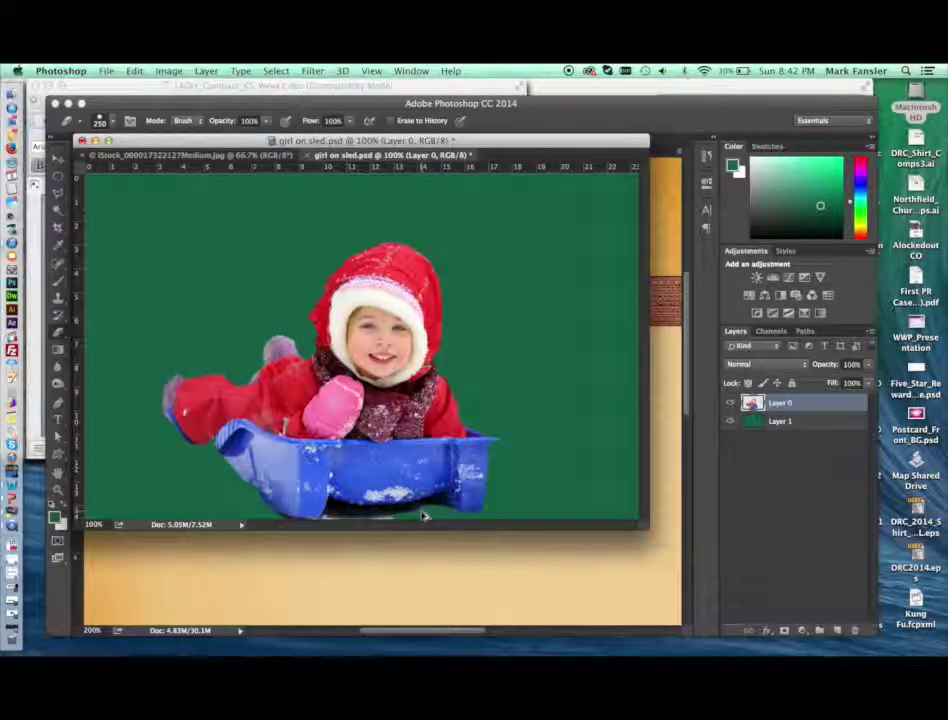
Add a layer mask to Layer 0 and try hiding the shadow's straight edge on it with the Eraser at size 100
left_click(784, 631)
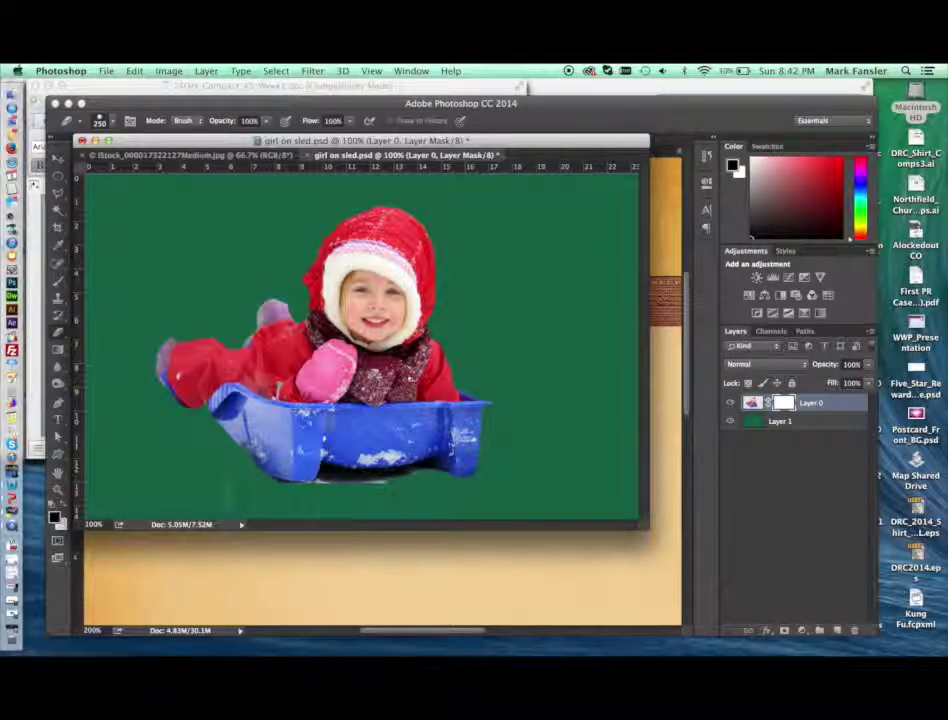
key("[")
key("[")
key("[")
key("bracketleft")
key("bracketleft")
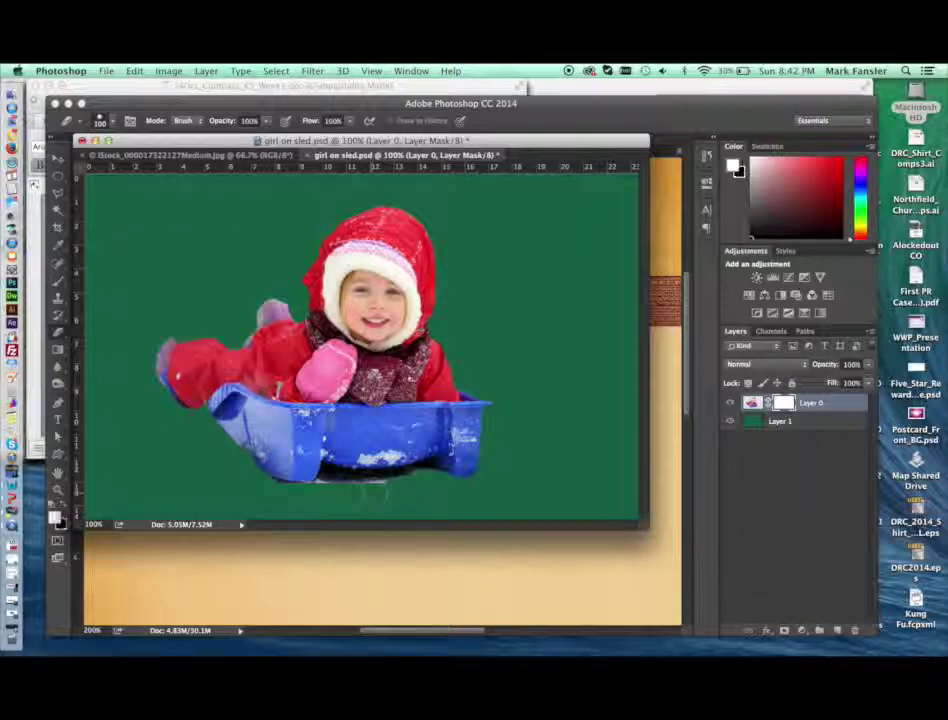
key("x")
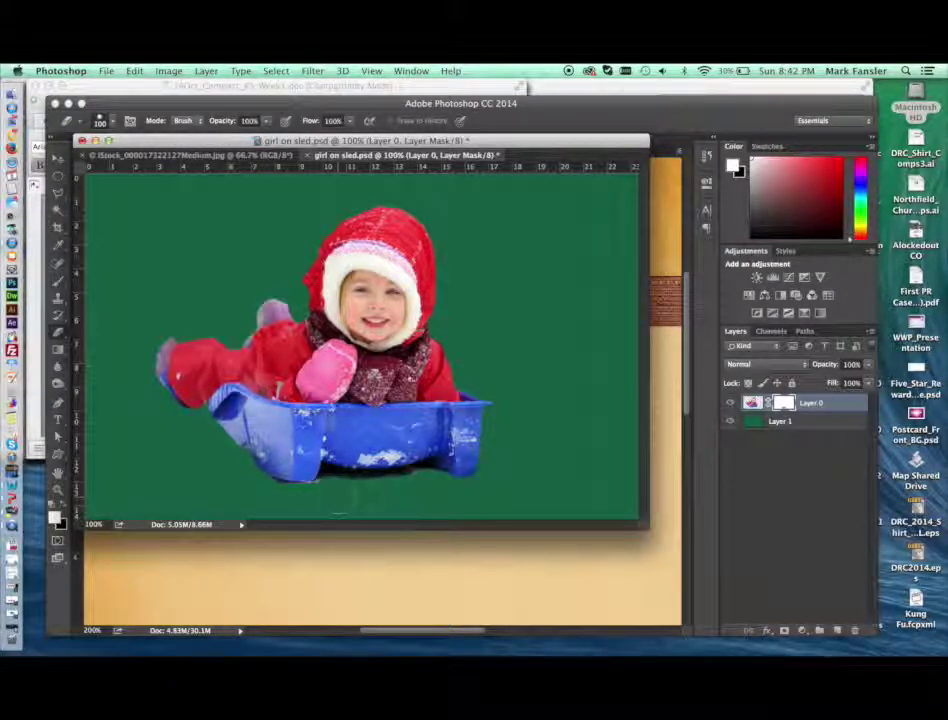
Lower the Eraser's hardness and mask out the straight gray shadow edge beneath the middle of the sled
left_click(104, 120)
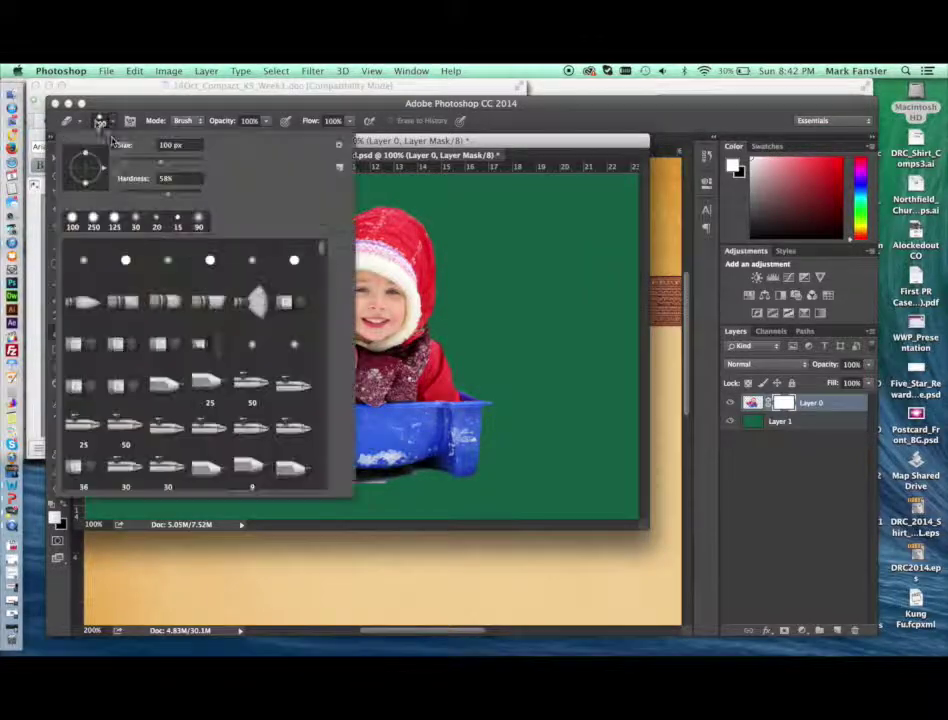
left_click(139, 194)
key("Return")
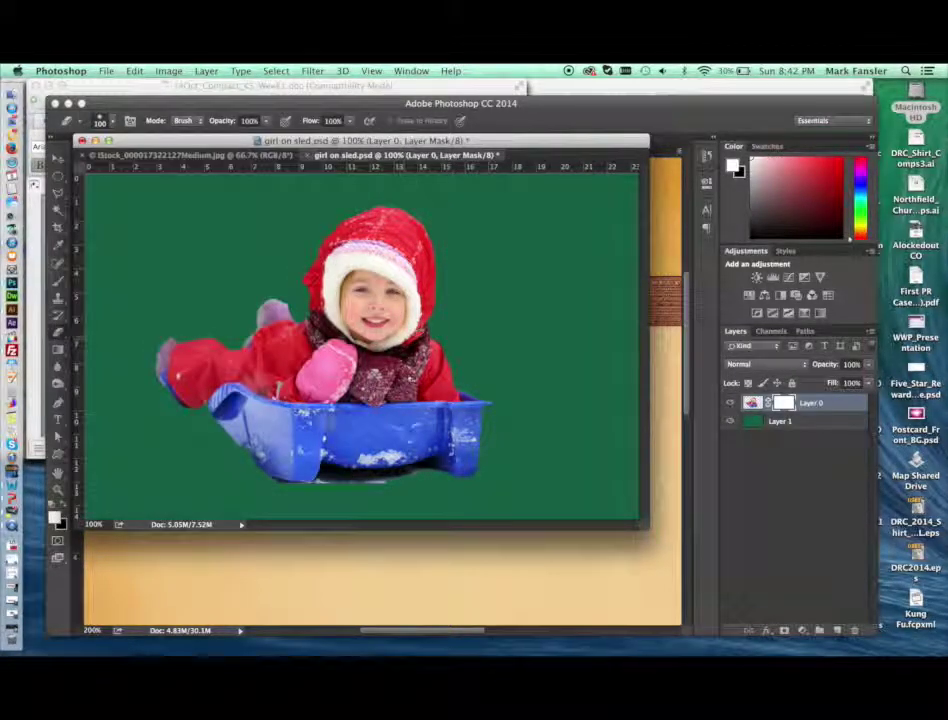
mouse_move(331, 487)
left_mouse_down()
mouse_move(423, 487)
mouse_move(404, 487)
left_mouse_up()
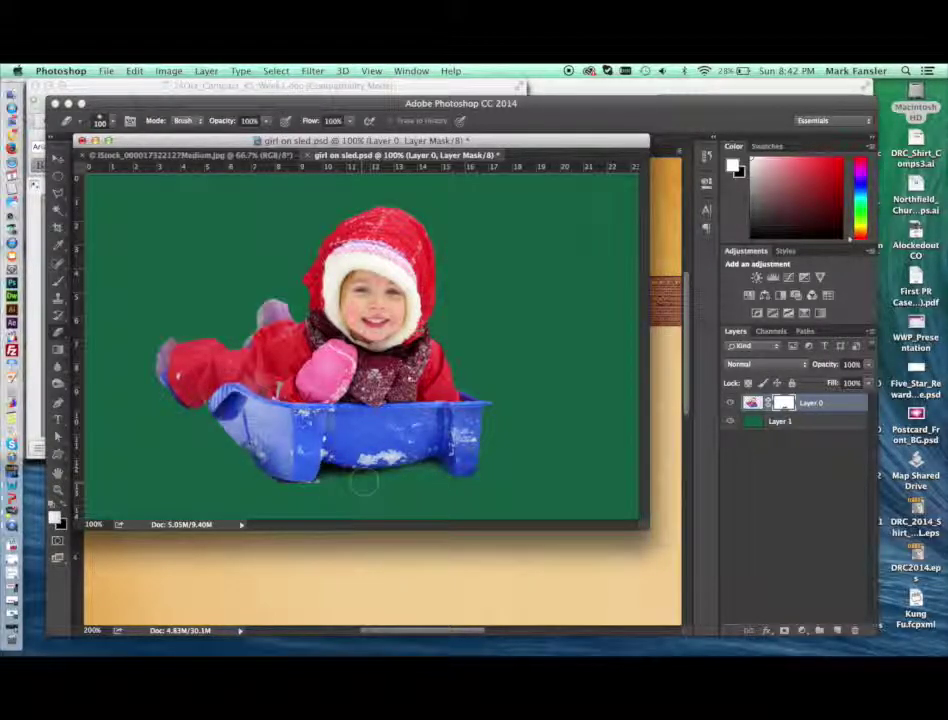
Paint black on Layer 0's mask with a size 30 Brush to hide the dark fringe under the sled's left runner
key("z")
left_click_drag(300, 495, 377, 522)
key("b")
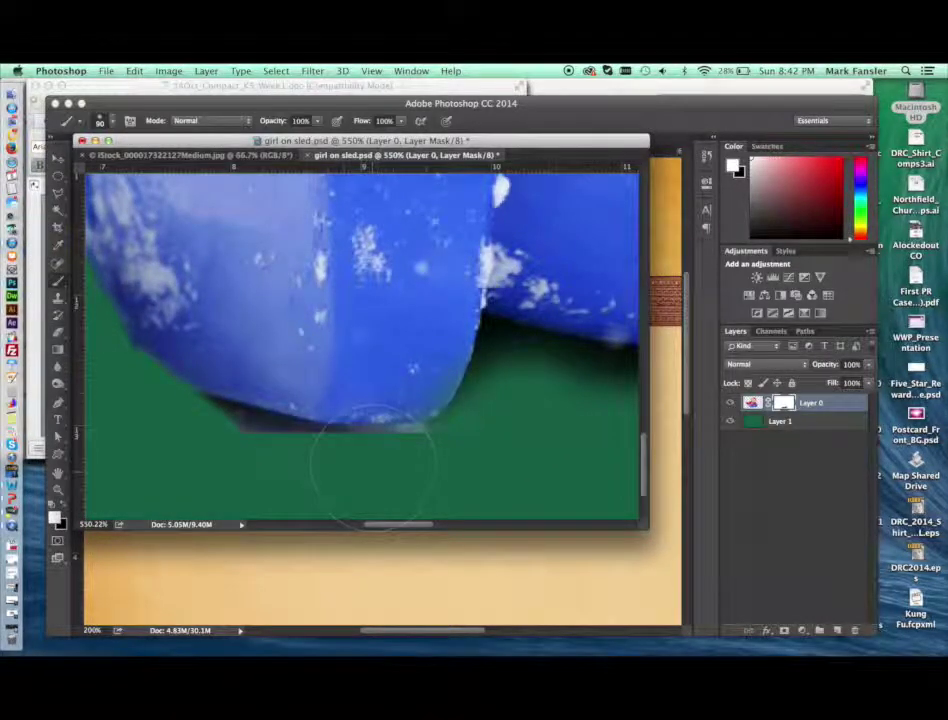
key("bracketleft")
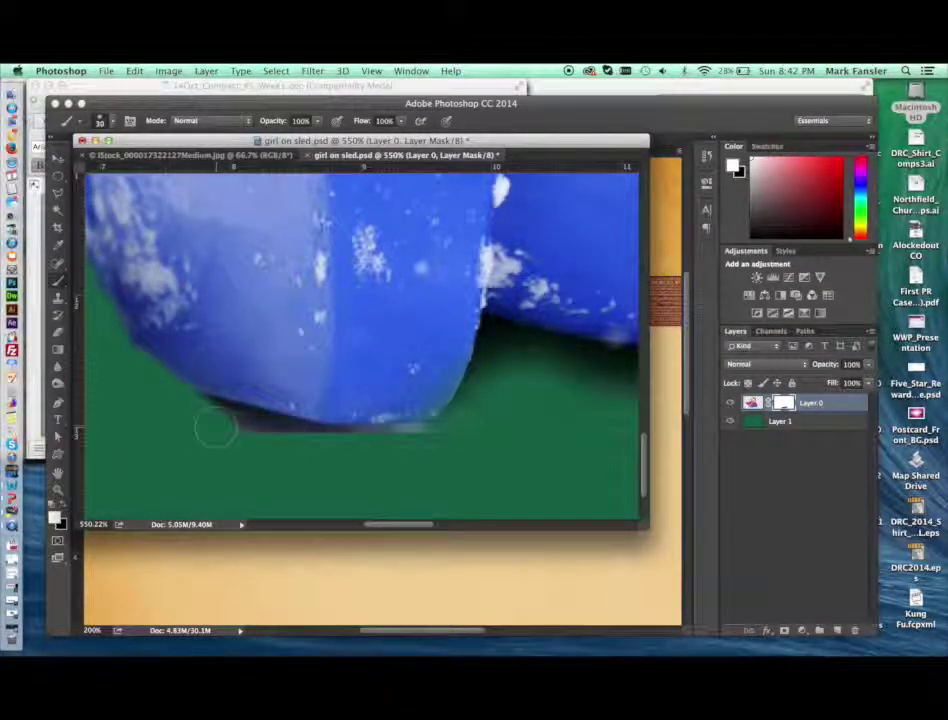
key("x")
mouse_move(212, 428)
left_mouse_down()
mouse_move(296, 454)
mouse_move(222, 428)
mouse_move(307, 445)
mouse_move(489, 447)
left_mouse_up()
mouse_move(408, 456)
left_mouse_down()
mouse_move(258, 436)
mouse_move(200, 414)
mouse_move(298, 446)
left_mouse_up()
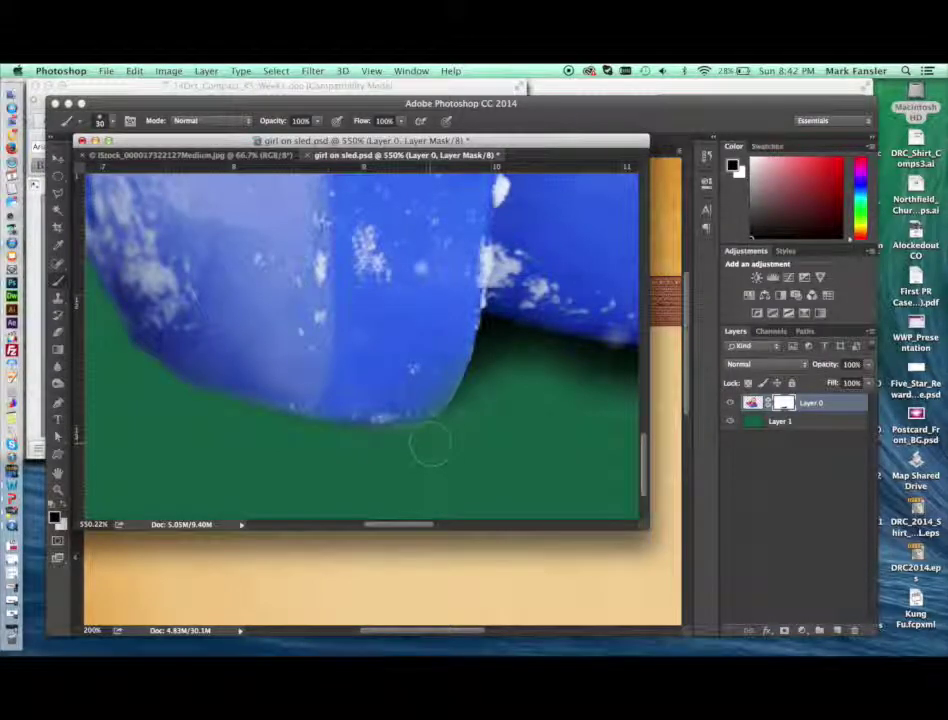
Restore the hidden fringe under the left runner by painting white on the mask, and hide it again with black
left_click(65, 504)
mouse_move(277, 440)
left_mouse_down()
mouse_move(330, 407)
mouse_move(314, 419)
mouse_move(265, 402)
mouse_move(410, 400)
mouse_move(191, 365)
left_mouse_up()
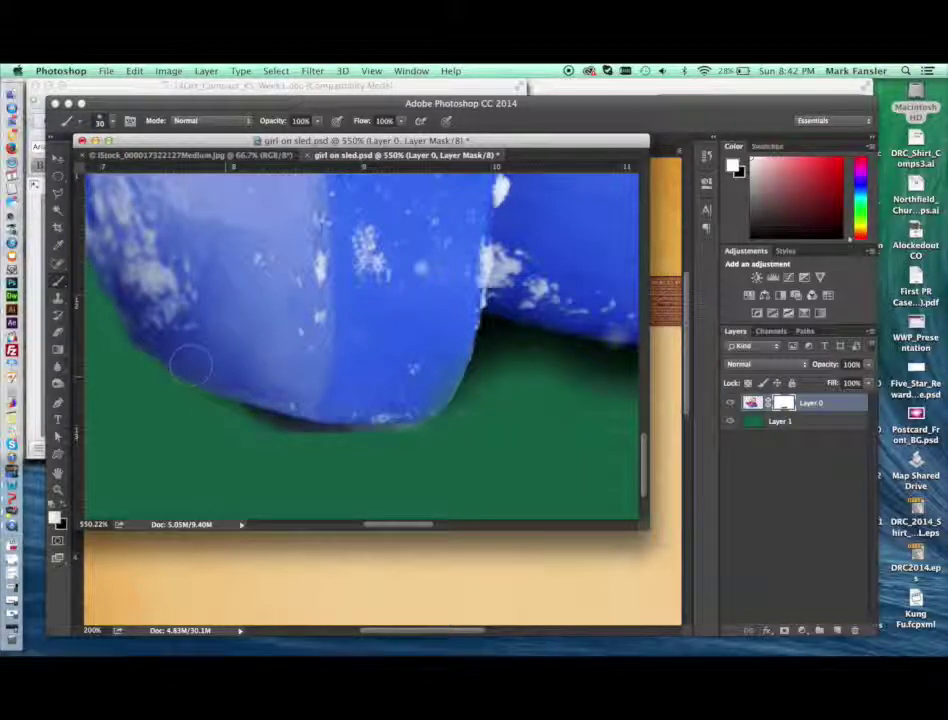
left_click(65, 504)
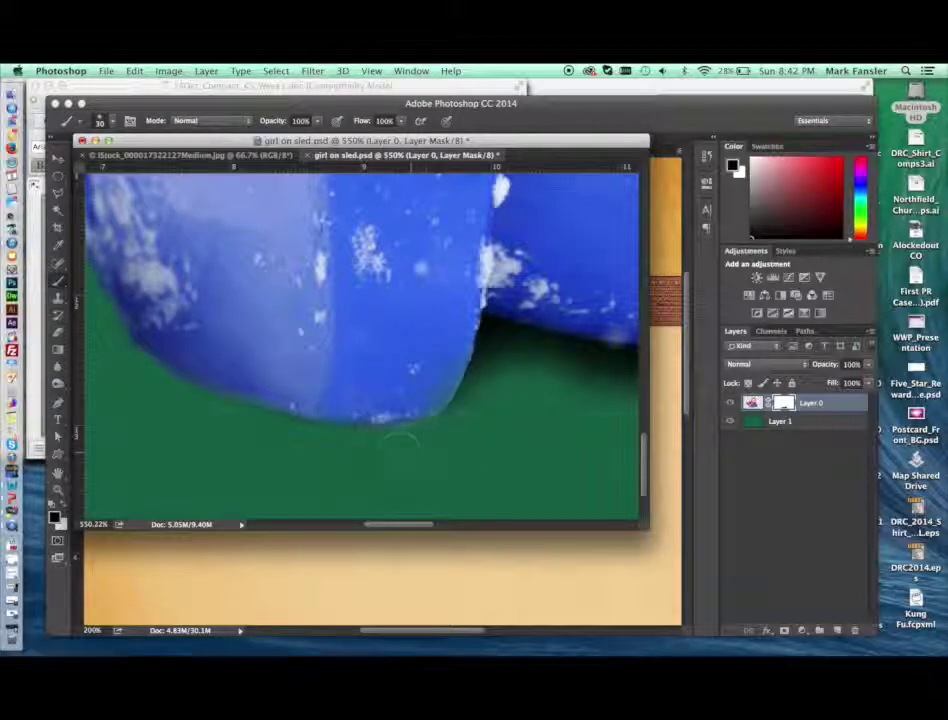
Examine the masked lower edge of the sled and the whole cutout against the green background
scroll(470, 420, "right", 5)
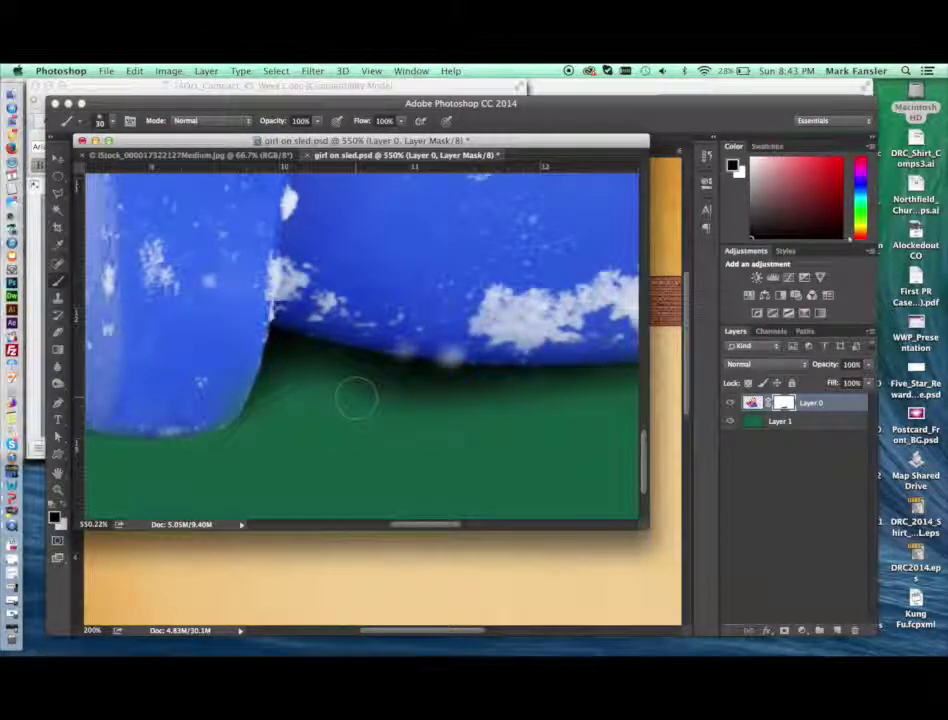
key("super+minus")
key("super+minus")
key("super+minus")
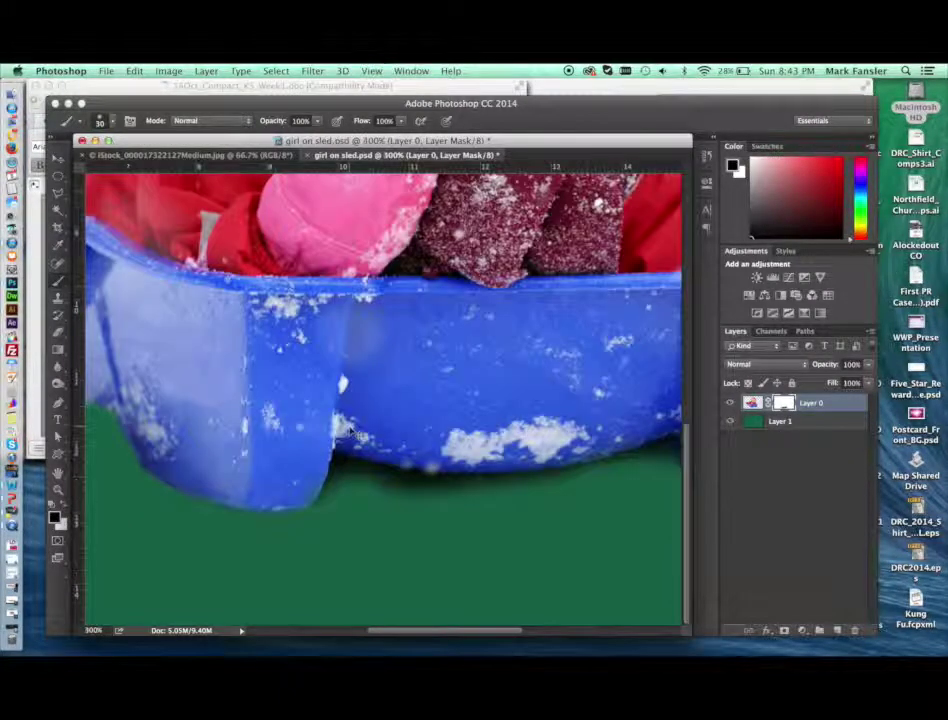
key("super+minus")
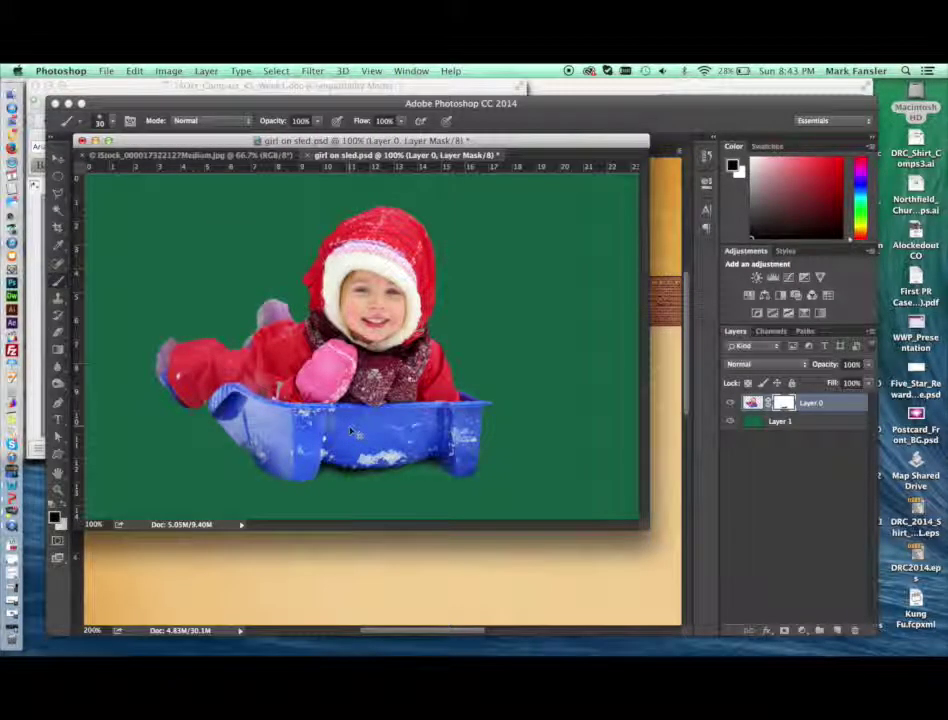
key("super+minus")
left_click_drag(462, 412, 627, 557)
key("z")
left_click_drag(322, 441, 338, 455)
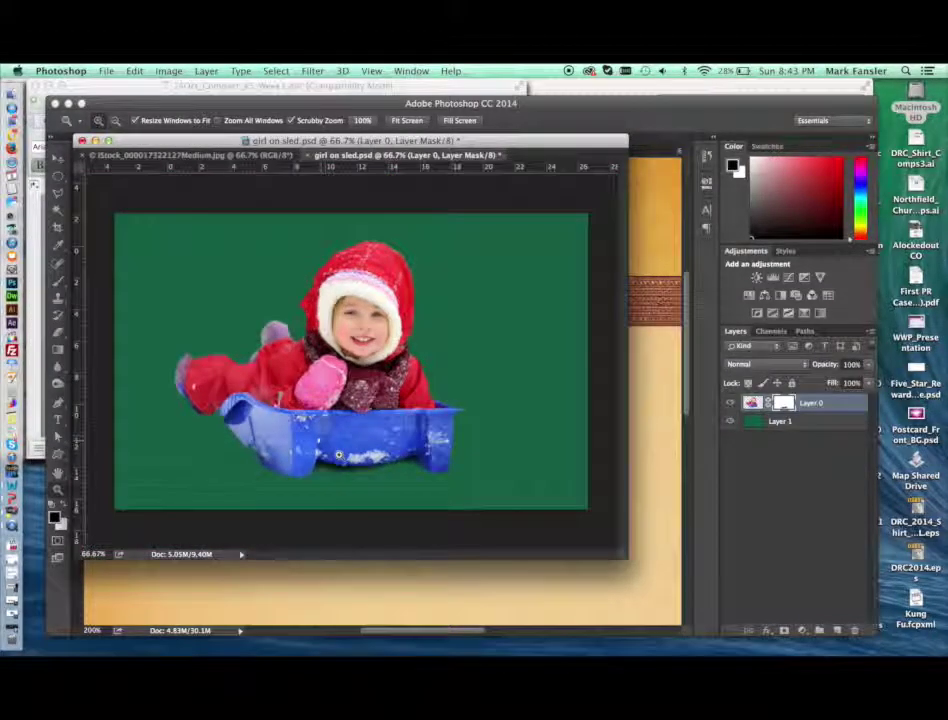
Hide the green background layer, Layer 1, and delete it
key("v")
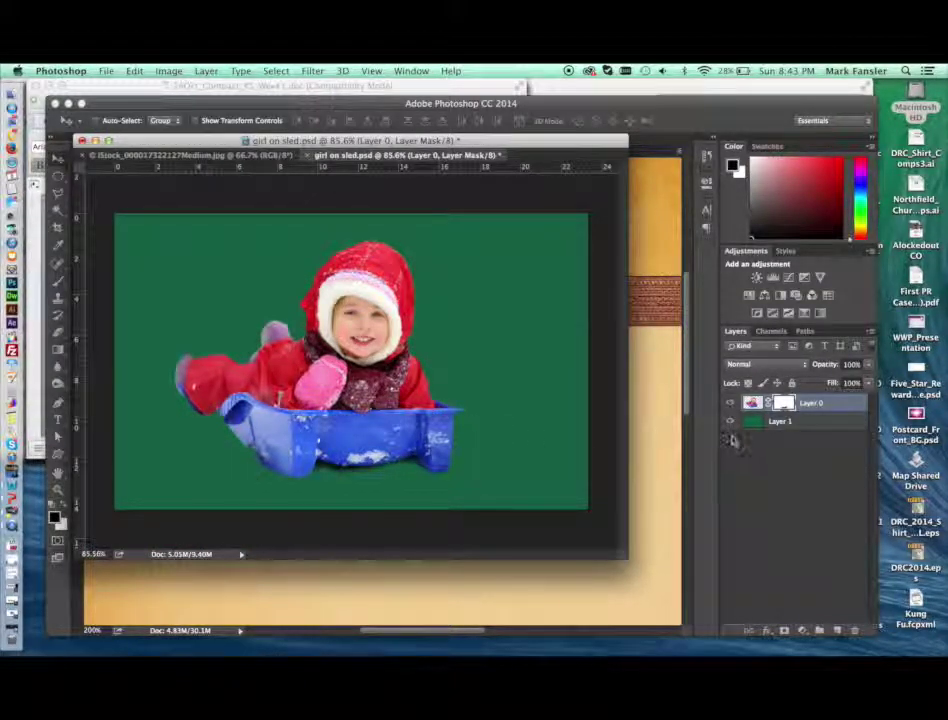
left_click(730, 421)
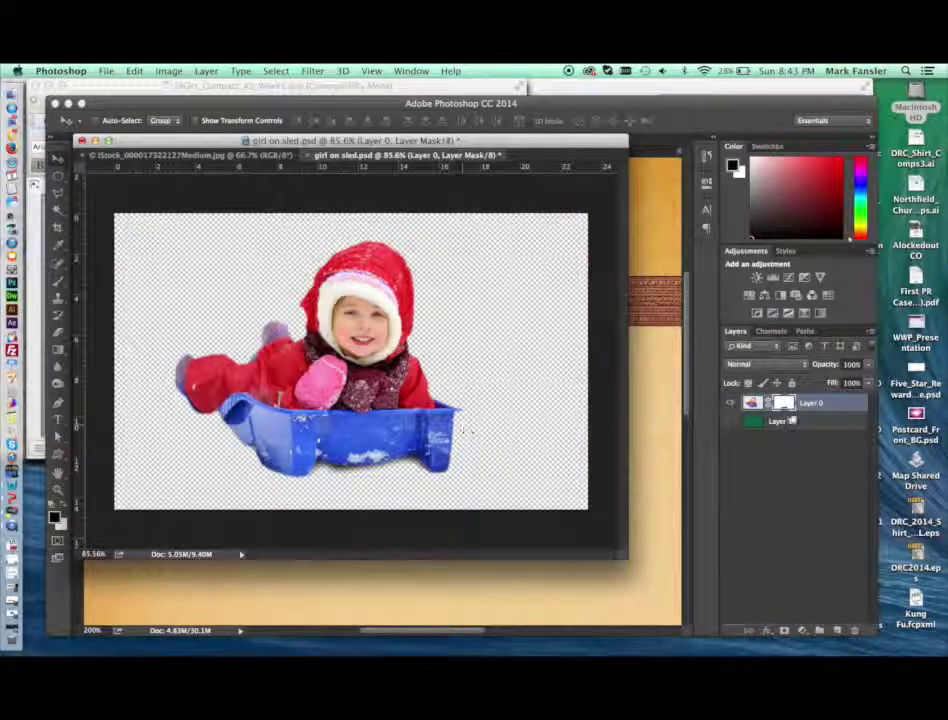
left_click(779, 422)
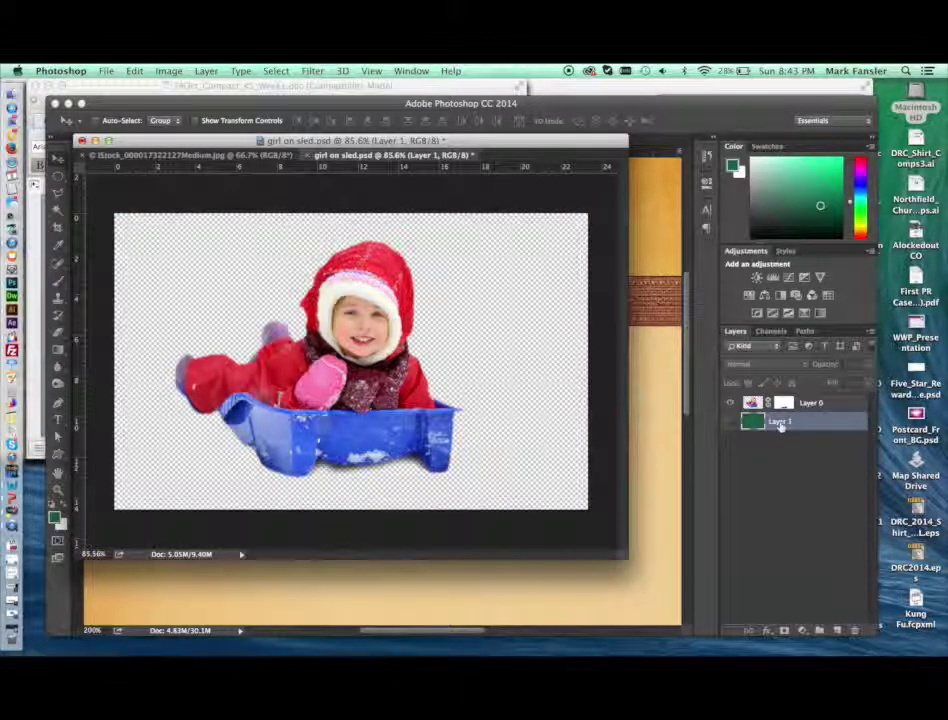
Save the cutout to the Desktop as girl on sled.psd in Photoshop format with layers kept
key("super+shift+s")
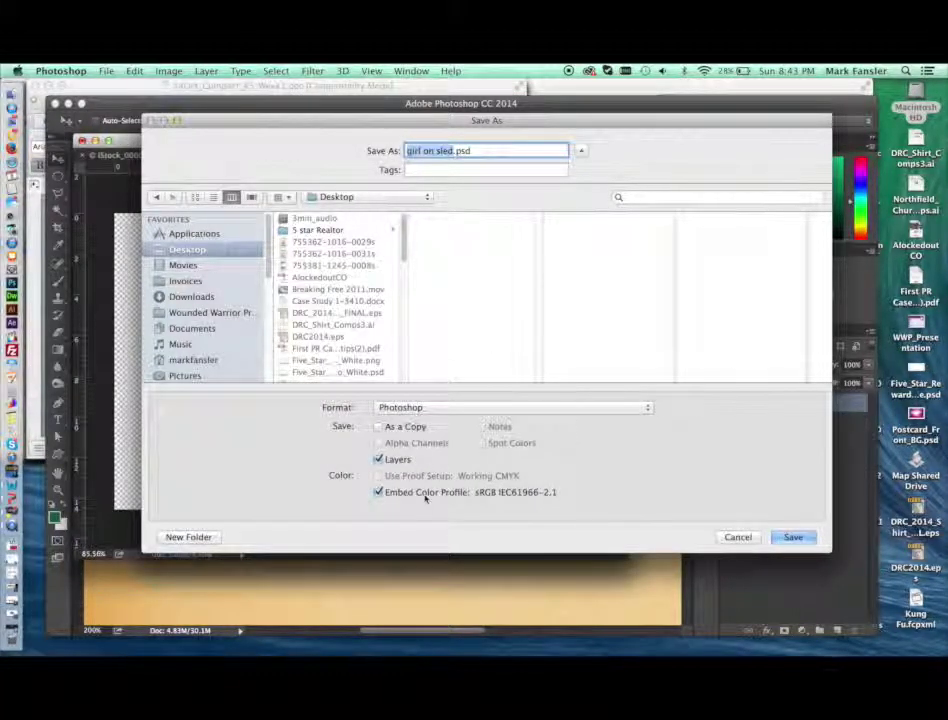
key("Return")
key("Return")
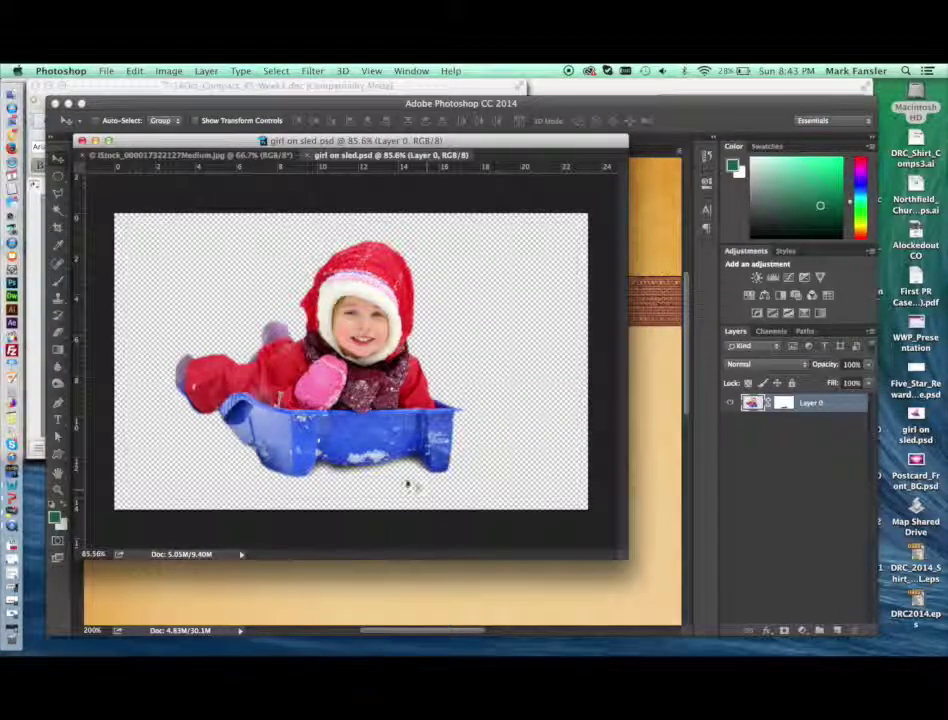